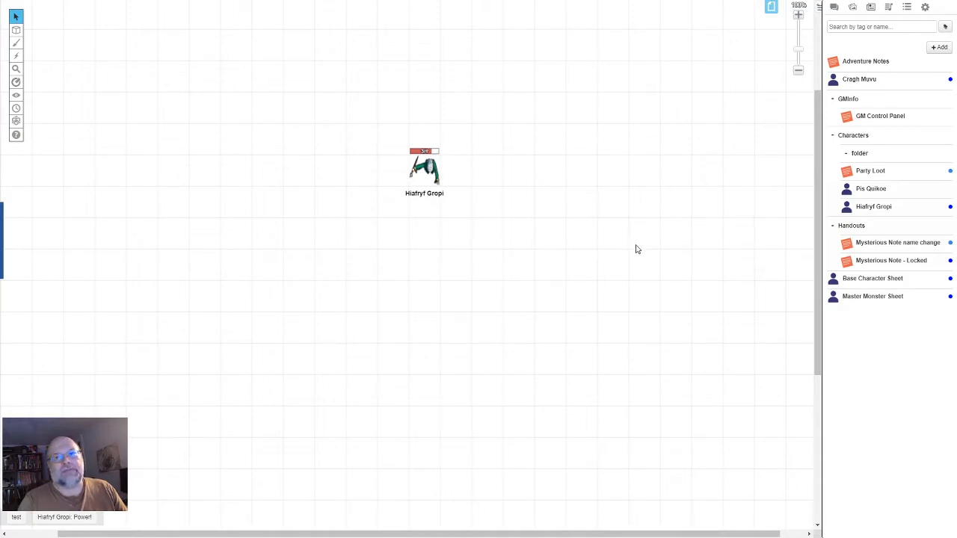
Enable Advanced Fog of War with Show Grid and Dim Light Reveals for the Dynamic Lighting page.
left_click(770, 7)
mouse_move(468, 24)
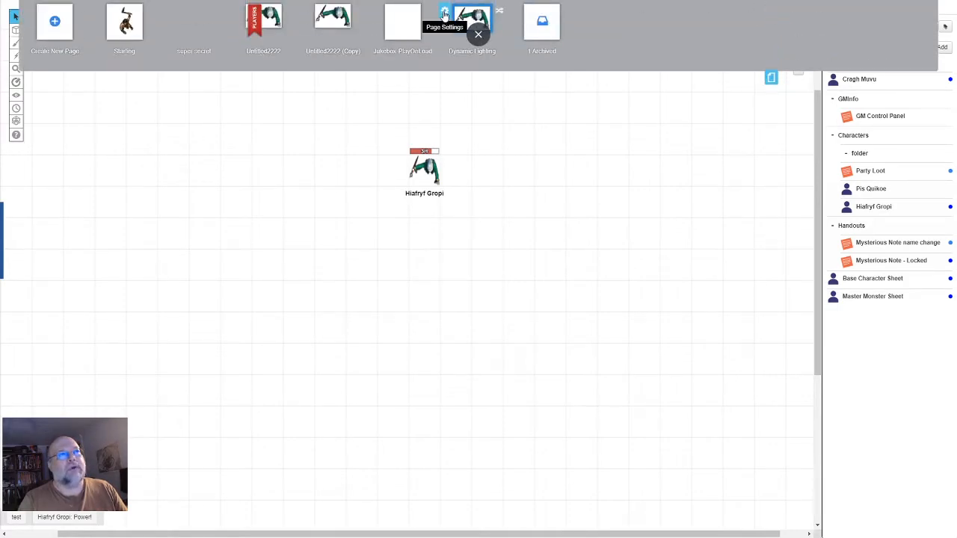
left_click(444, 14)
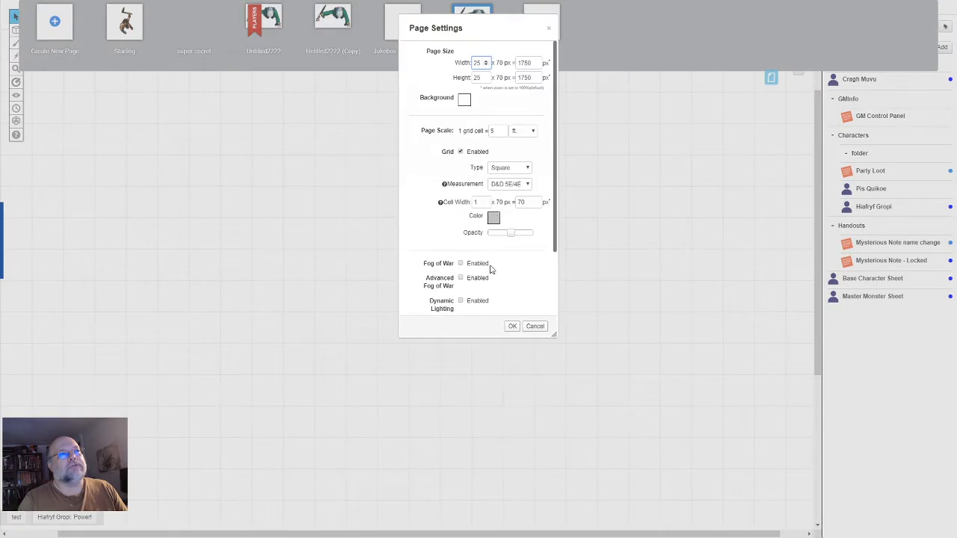
left_click(460, 279)
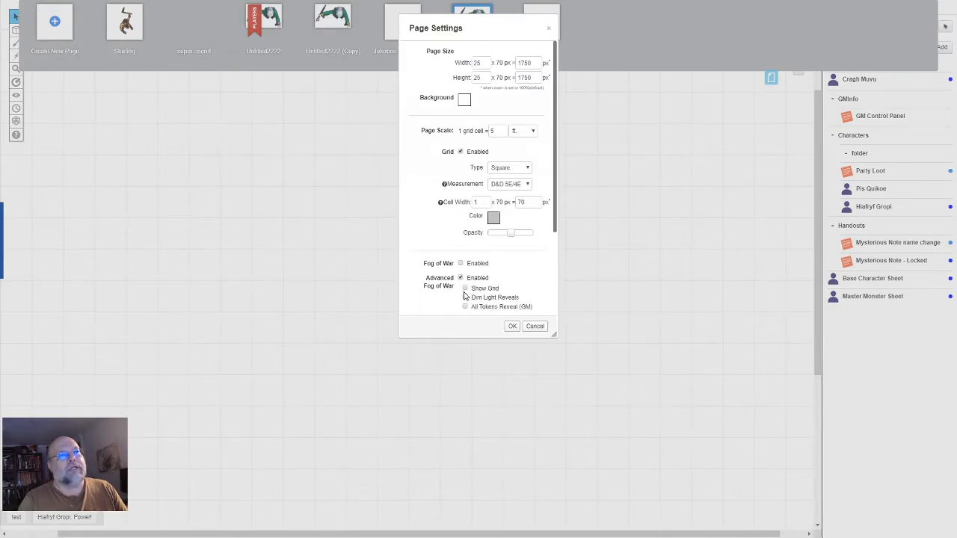
mouse_move(466, 290)
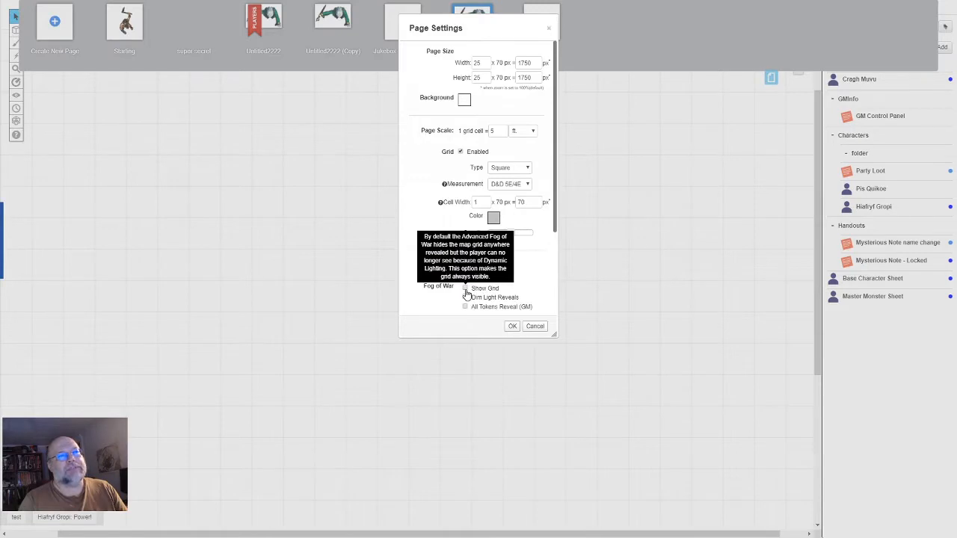
left_click(465, 290)
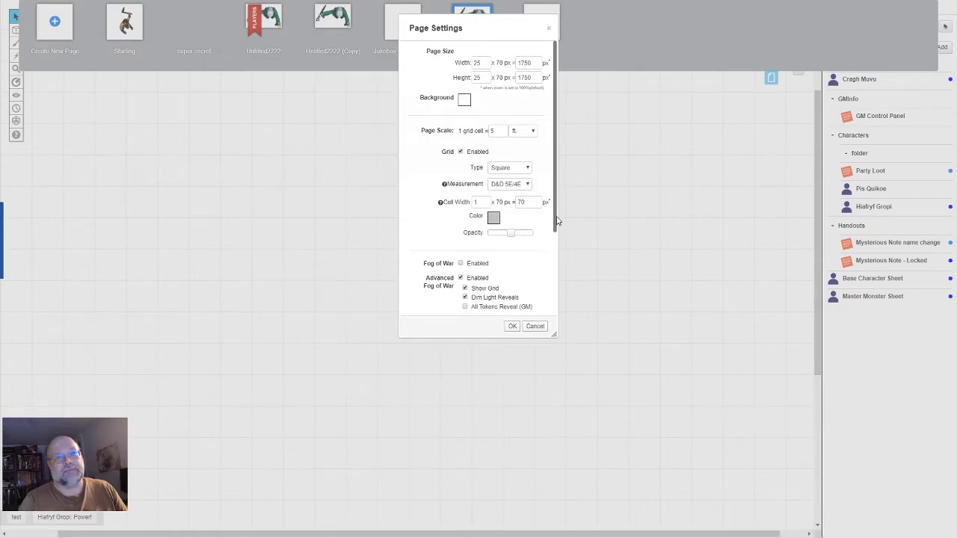
scroll(476, 267, "down", 1)
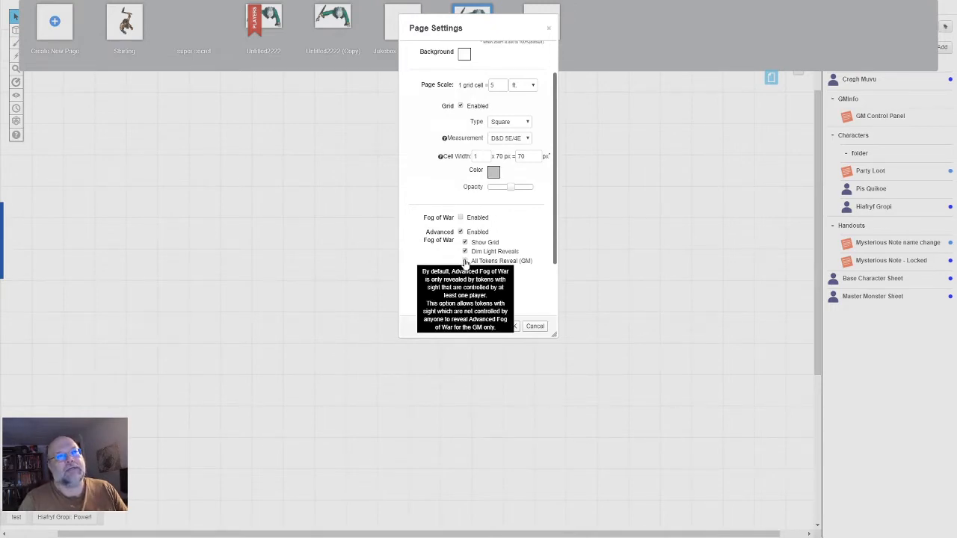
left_click(514, 328)
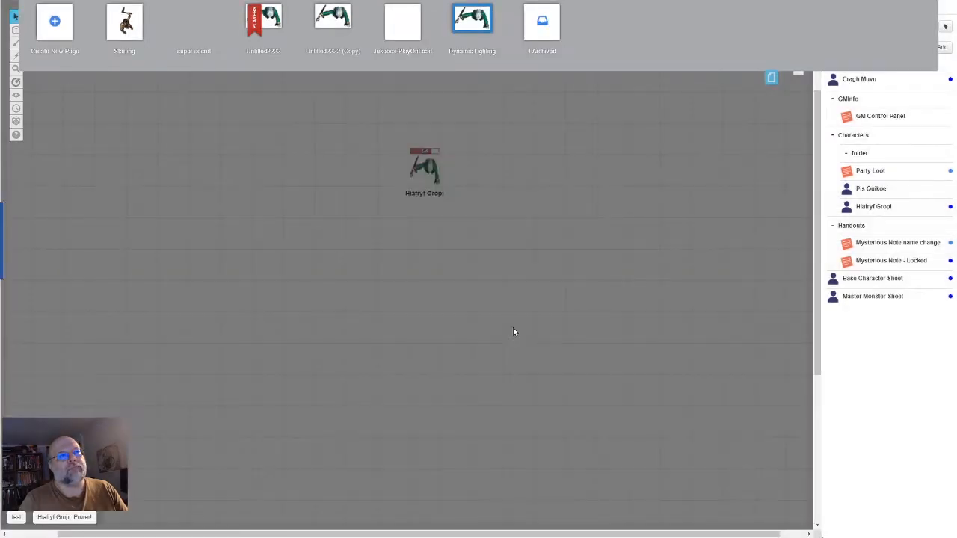
left_click(771, 78)
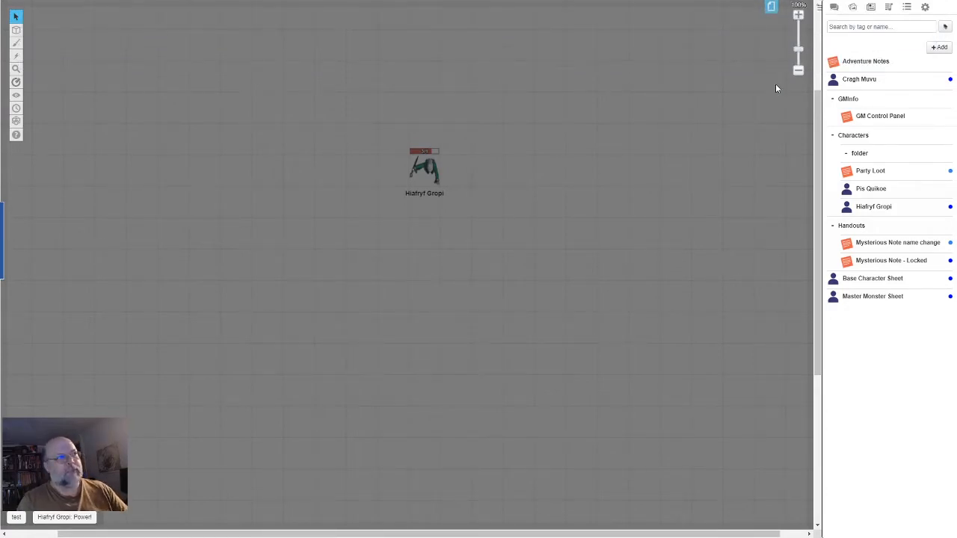
Set the character token's Advanced Fog of War reveal distance to 30 ft and review its saved settings.
key("F5")
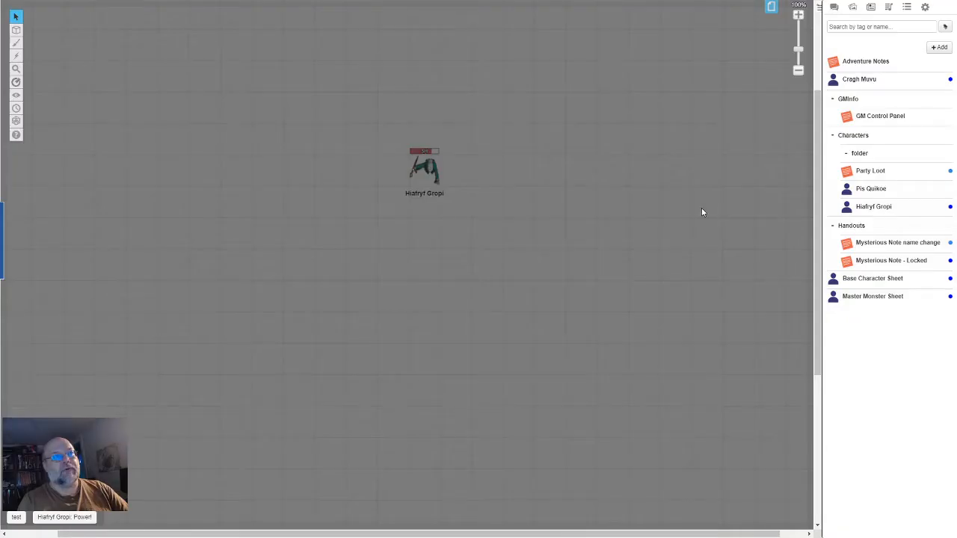
double_click(432, 167)
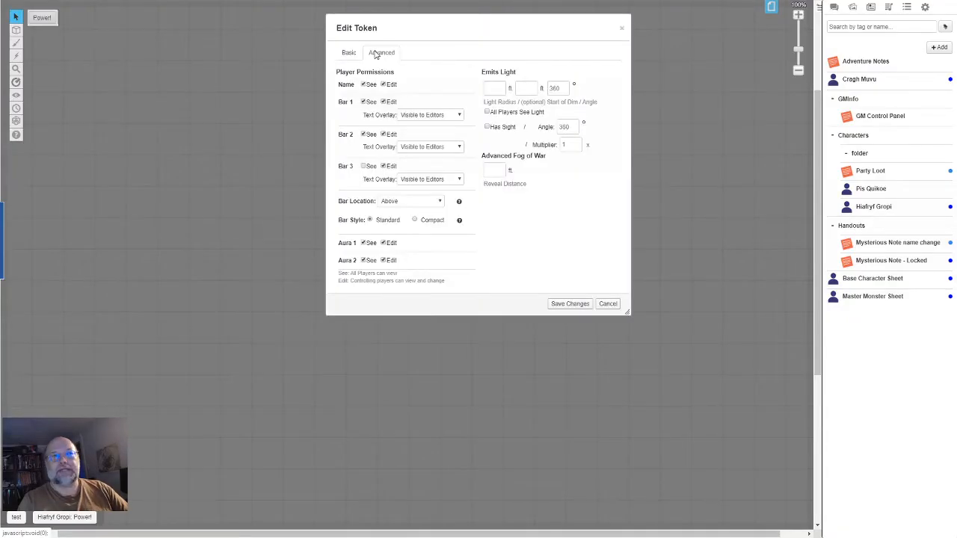
left_click(491, 170)
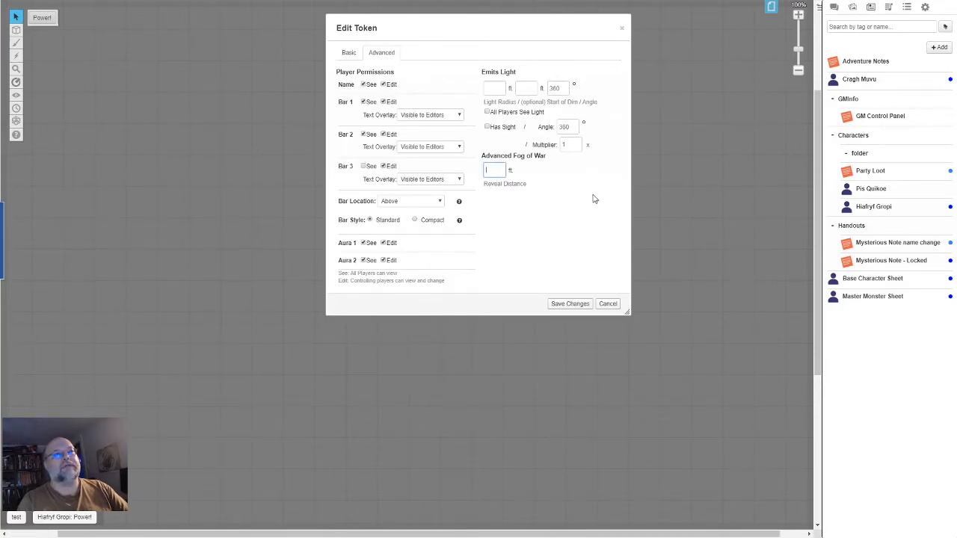
type("30")
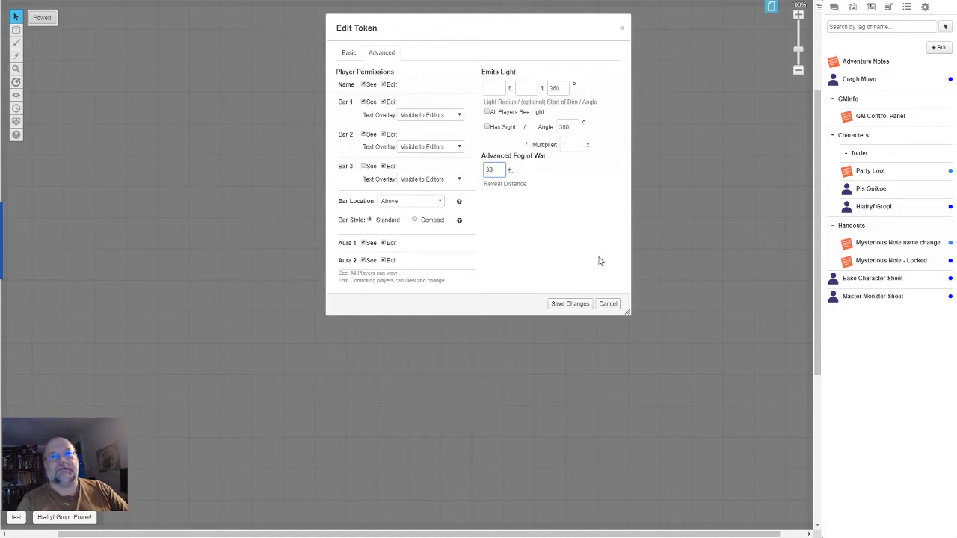
left_click(555, 304)
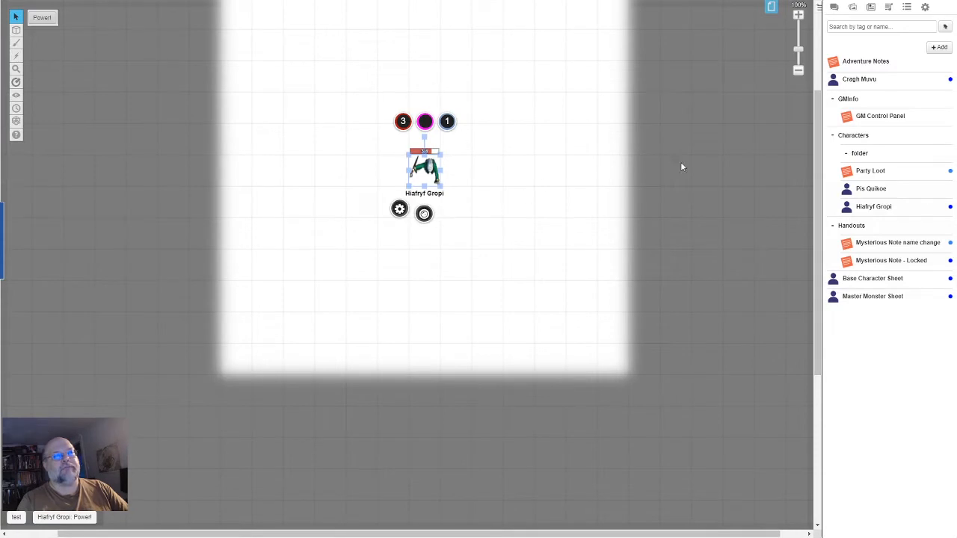
left_click(400, 211)
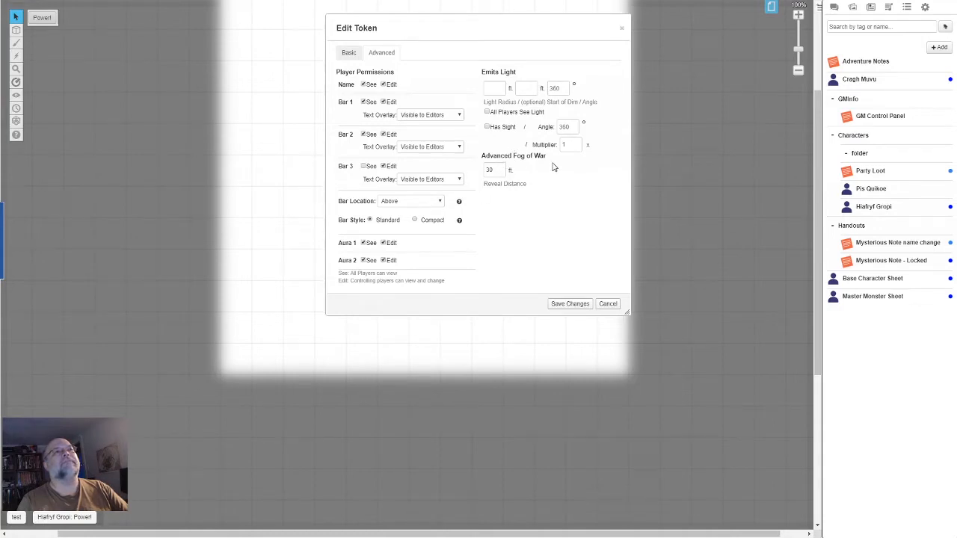
left_click(608, 305)
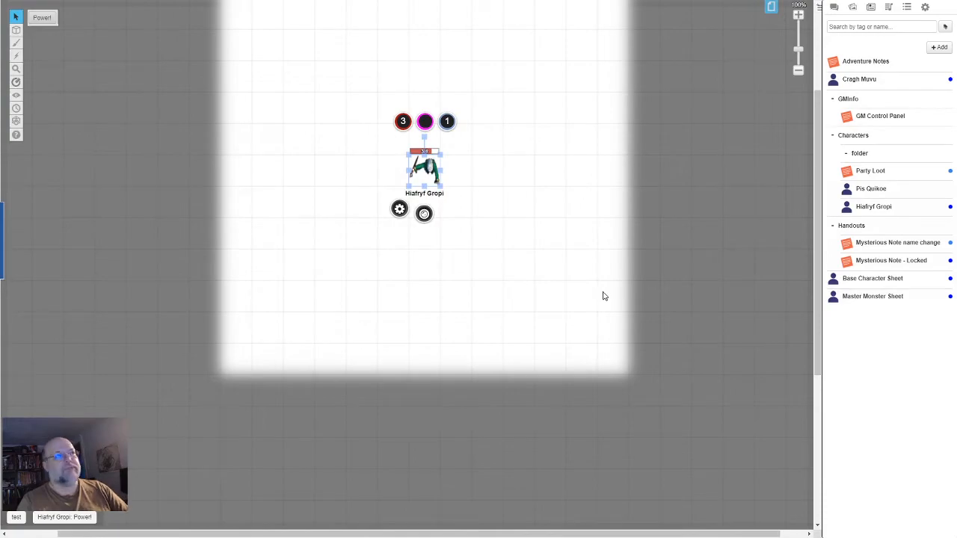
Switch to the player view and move the character token three cells right, four left, and diagonally down-right to test the fog reveal.
key("alt+Tab")
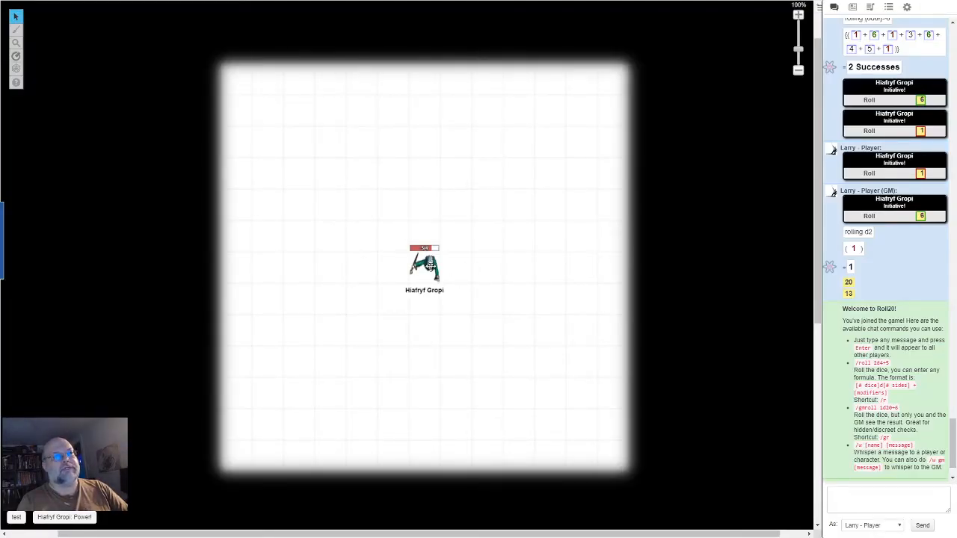
left_click_drag(430, 266, 490, 260)
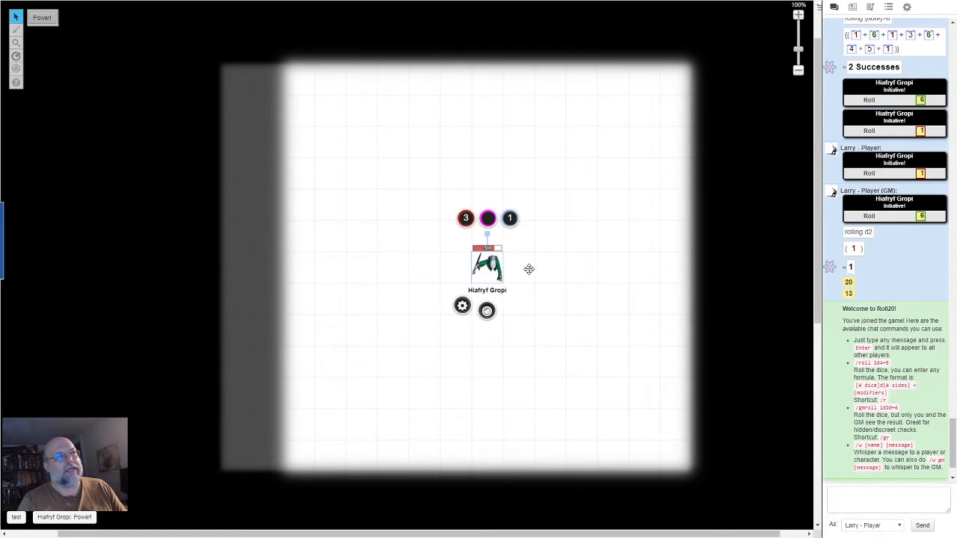
key("Right")
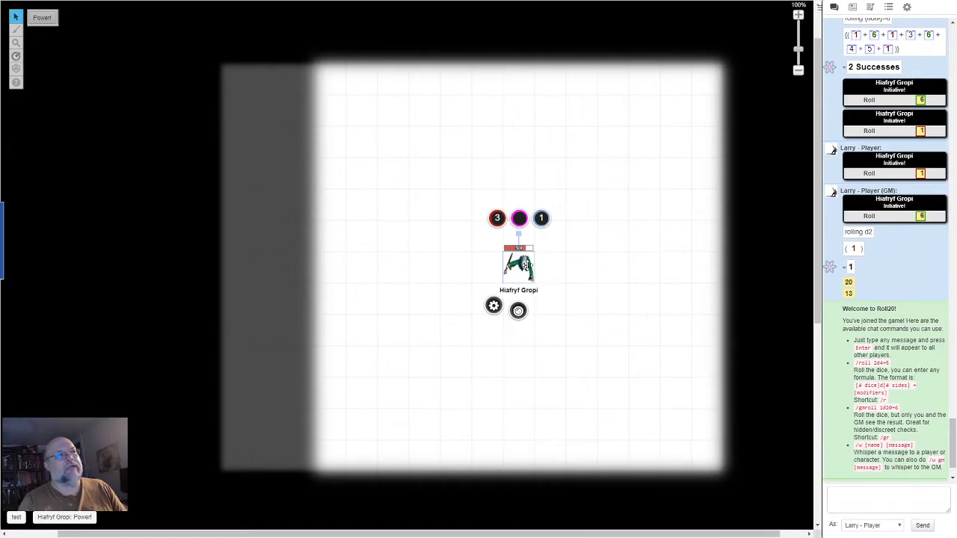
key("Left")
key("Left")
key("Left")
key("Left")
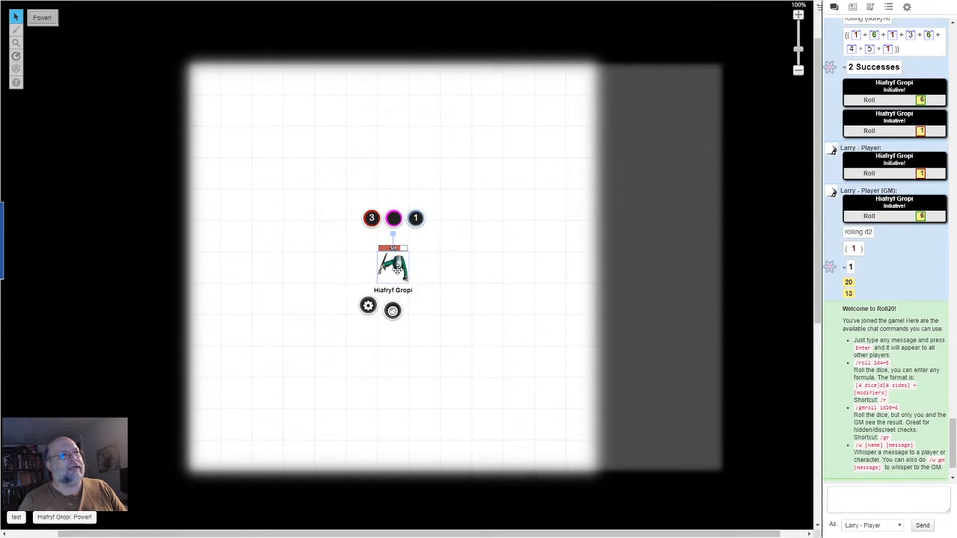
left_click_drag(385, 265, 424, 329)
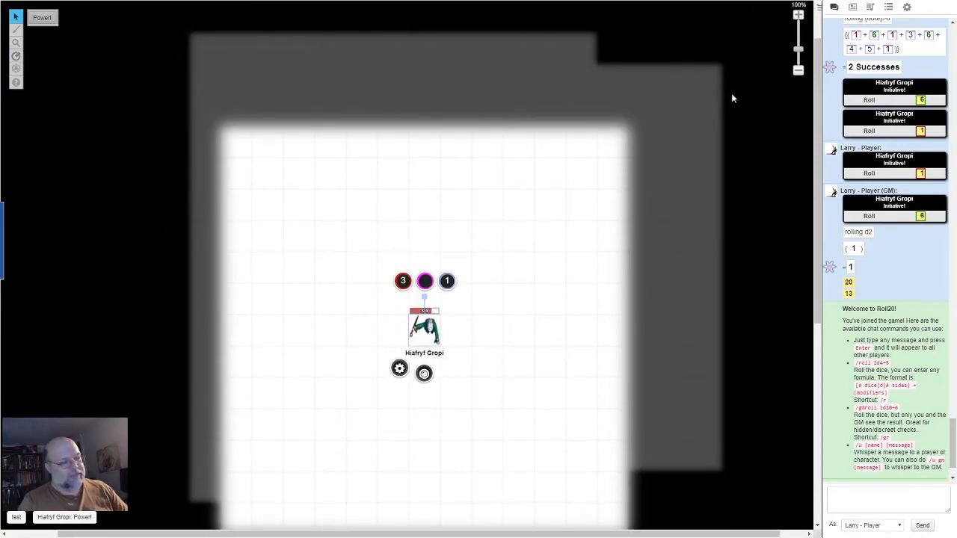
Return to the GM view and enable Dynamic Lighting for the Dynamic Lighting page.
key("ctrl+Tab")
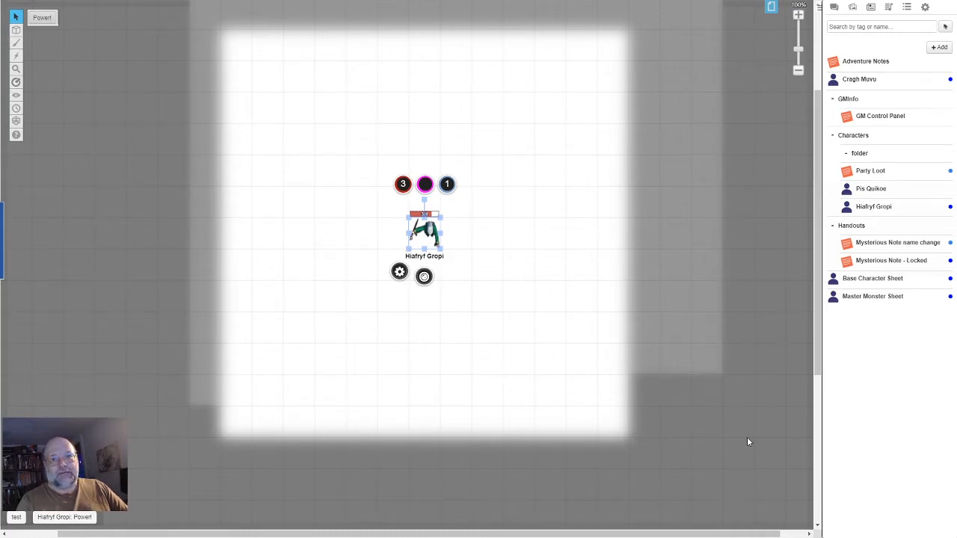
left_click(772, 8)
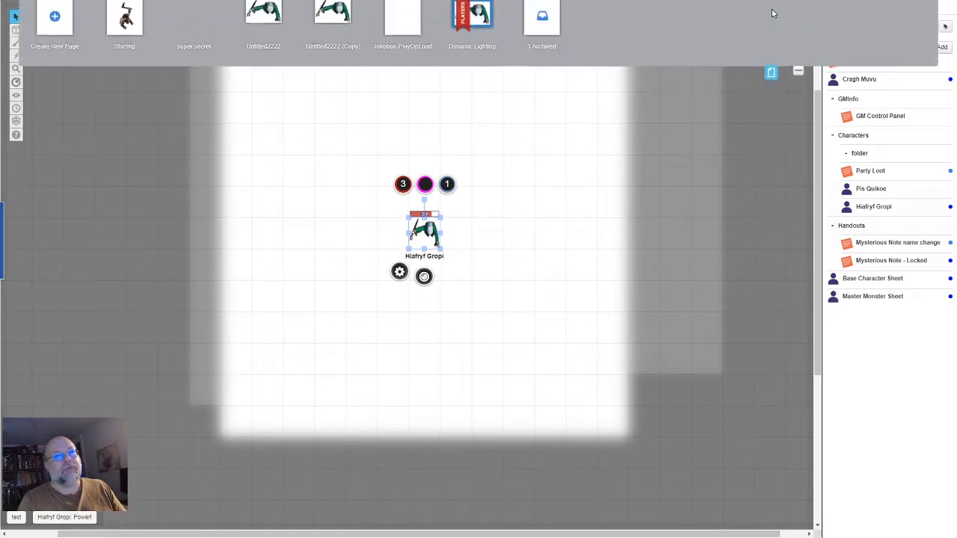
mouse_move(488, 20)
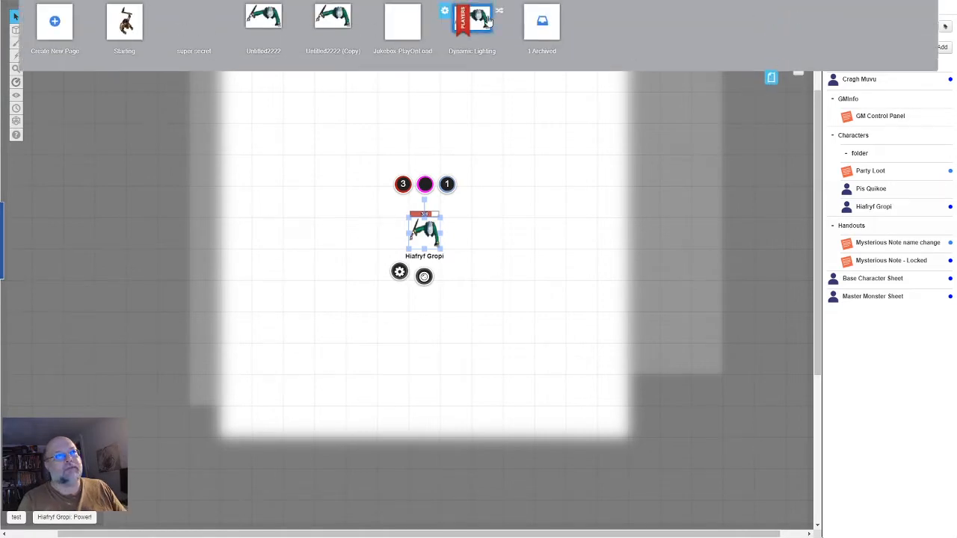
left_click(445, 11)
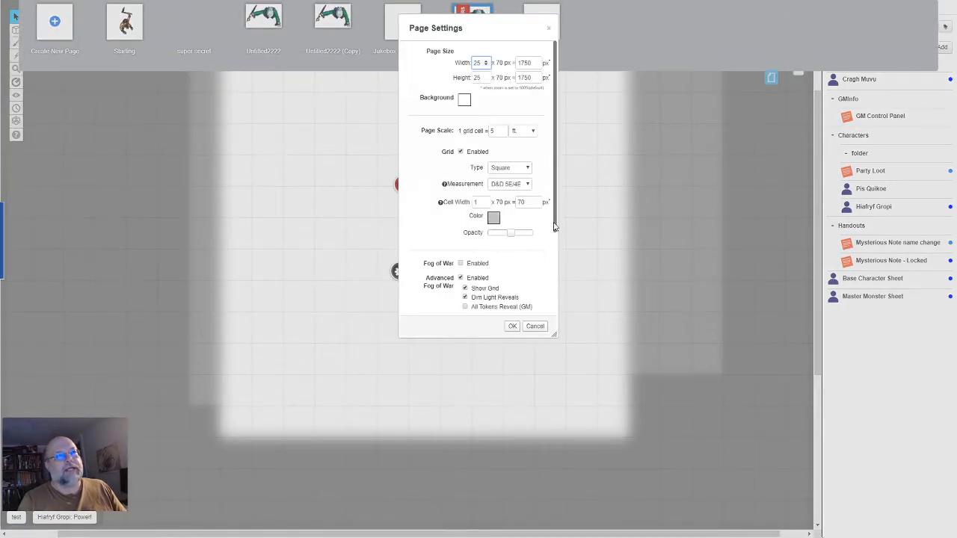
left_click_drag(556, 228, 555, 306)
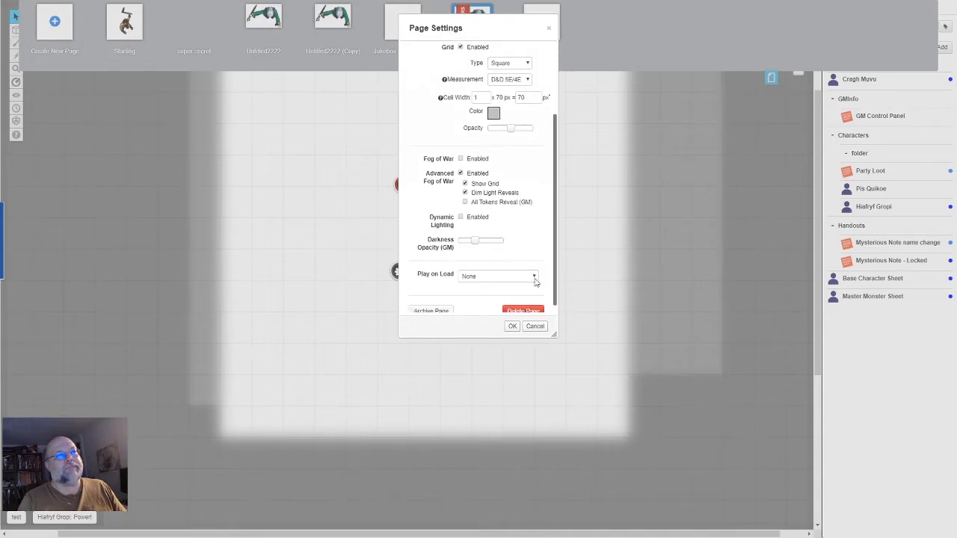
left_click(460, 217)
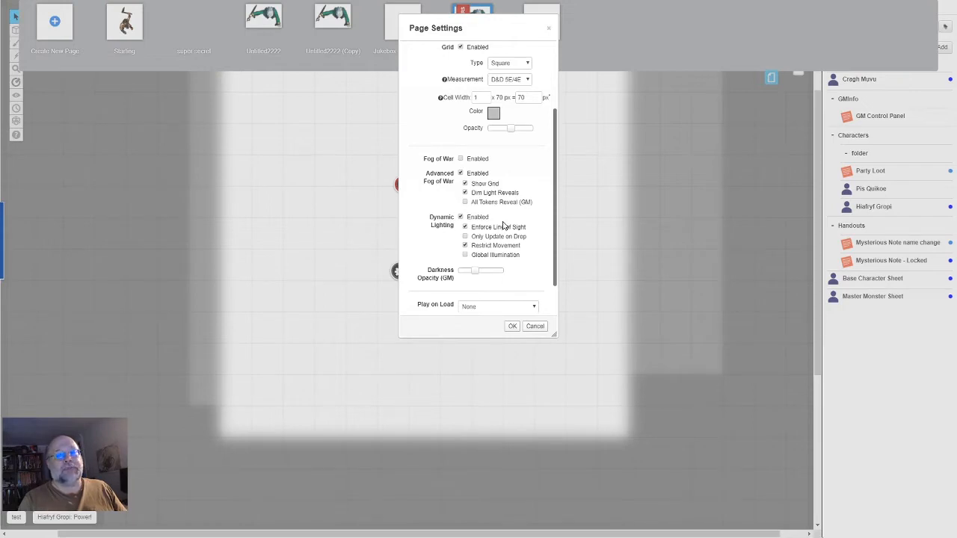
left_click(513, 328)
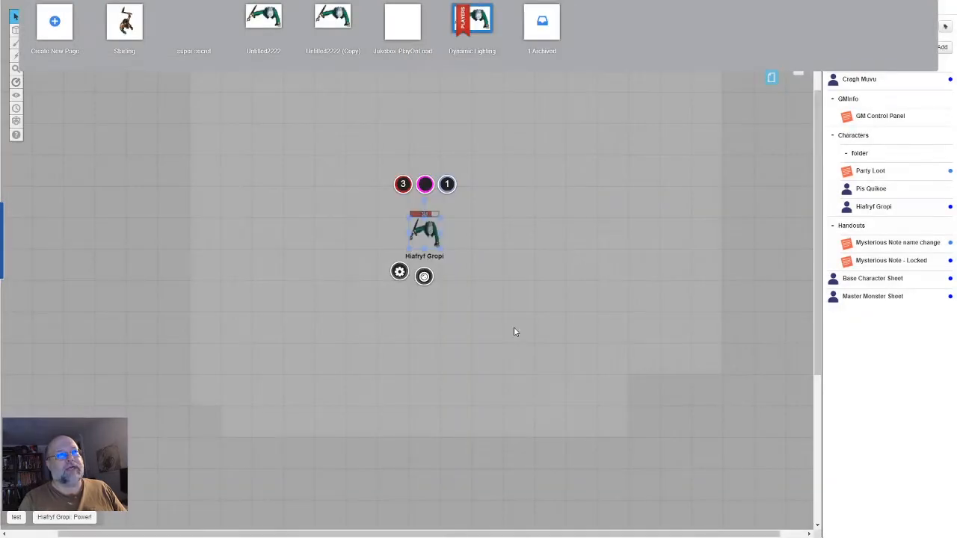
left_click(773, 78)
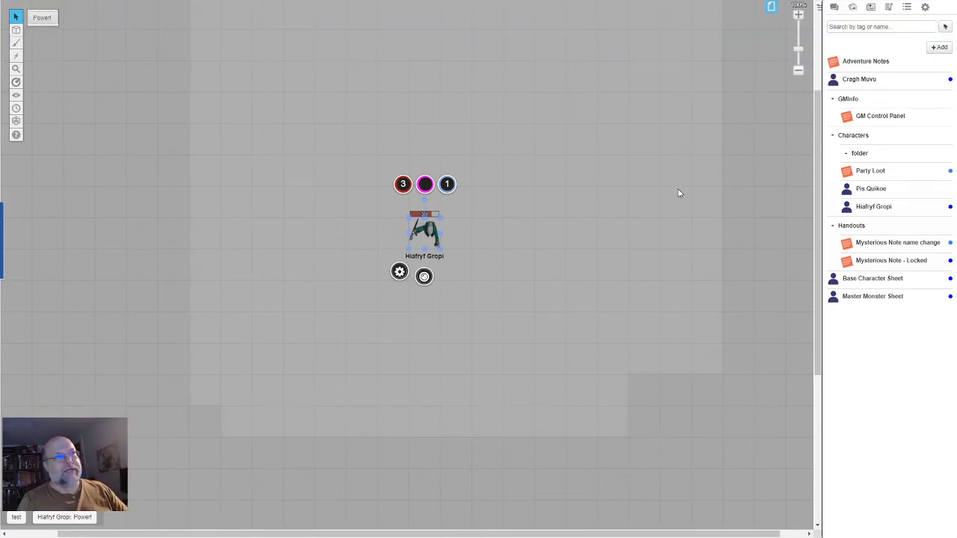
Switch to the player view and check whether the character token can be seen and selected under dynamic lighting.
key("alt+Tab")
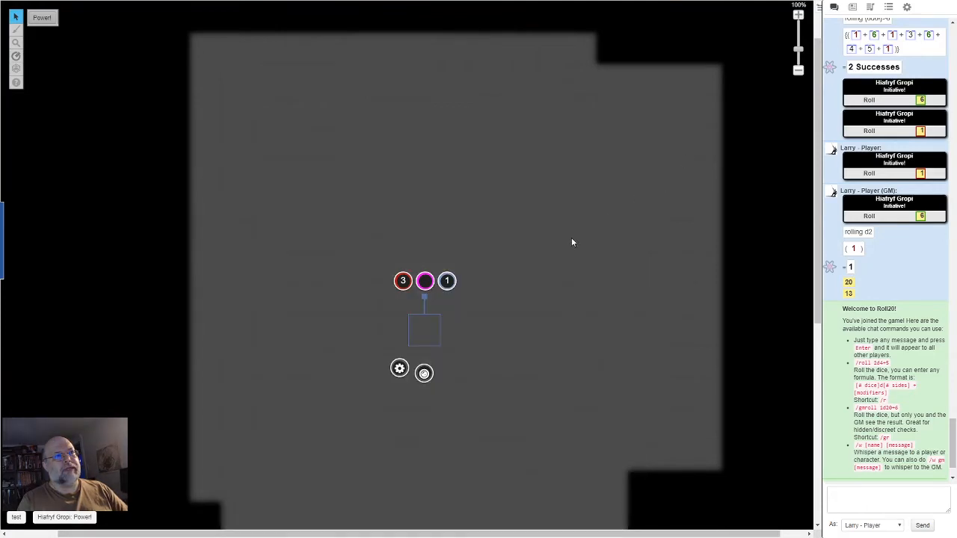
left_click(489, 343)
left_click(431, 336)
left_click(459, 334)
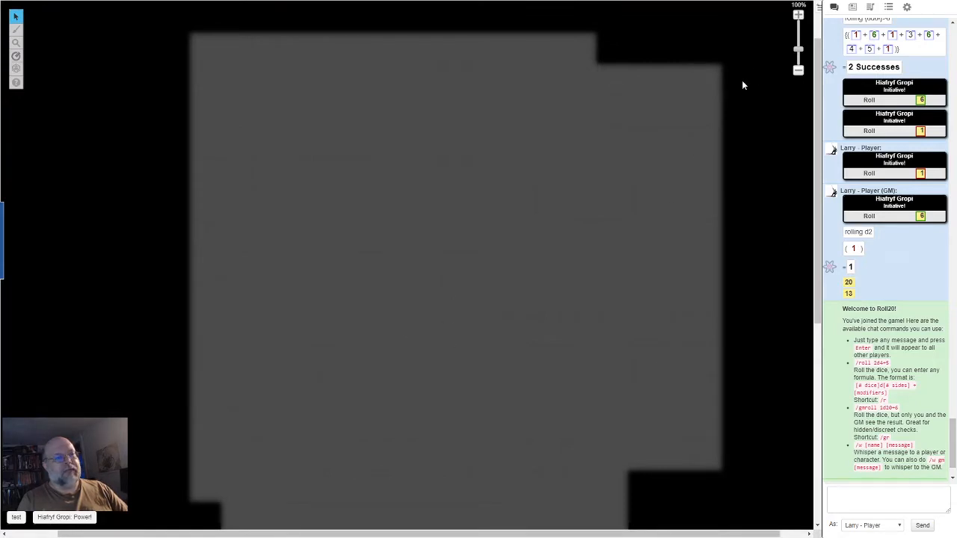
Return to the GM view and save the character token with a 30 ft light radius, dim light starting at 30 ft, and Has Sight enabled.
key("alt+Tab")
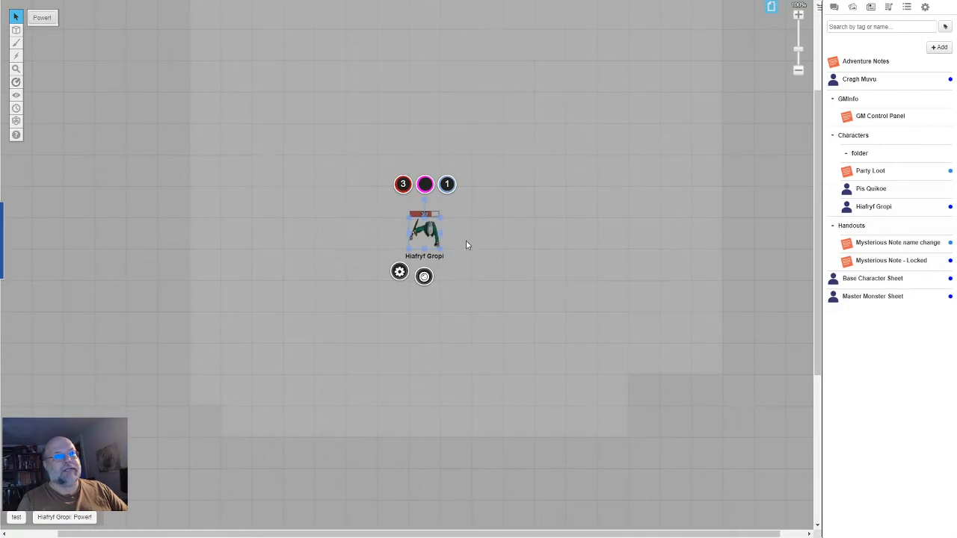
left_click(399, 272)
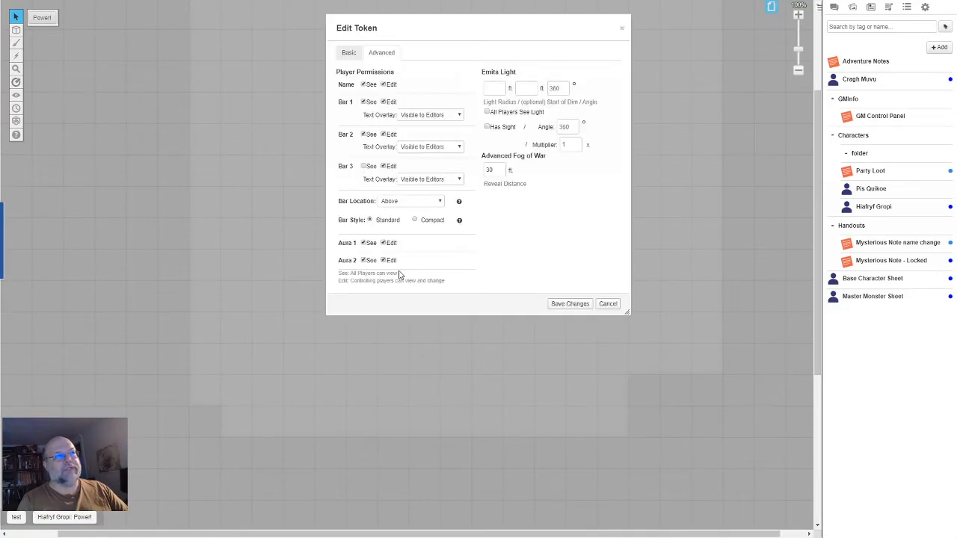
left_click(495, 88)
type("30")
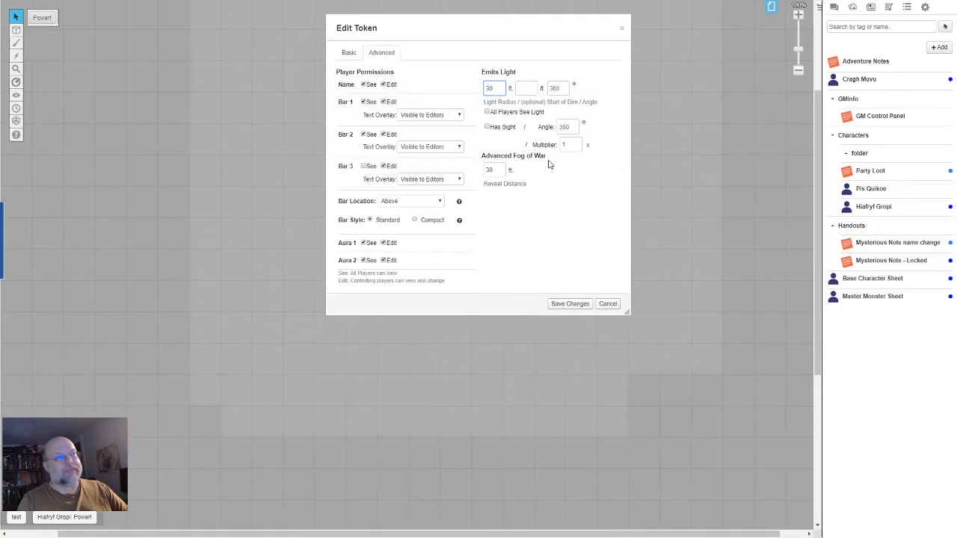
key("Tab")
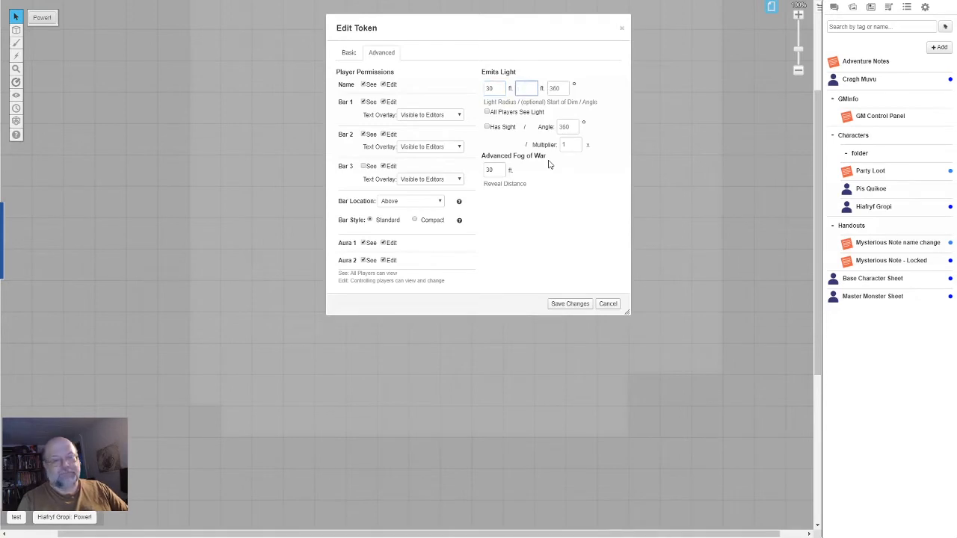
type("30")
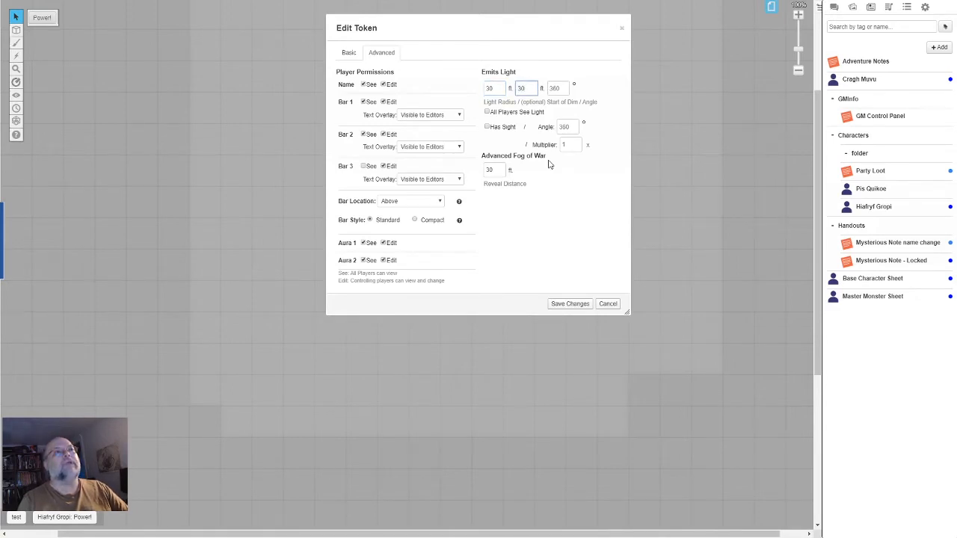
left_click(488, 128)
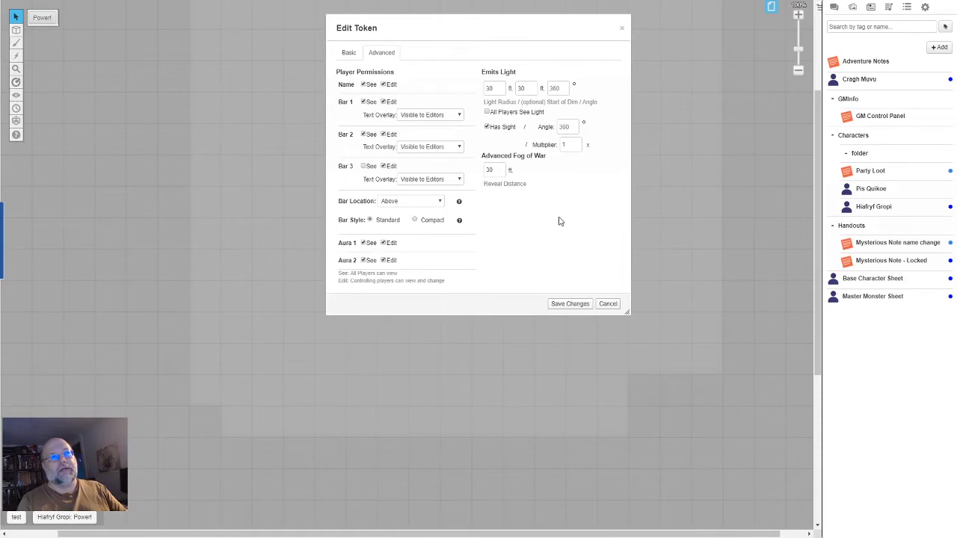
left_click(570, 304)
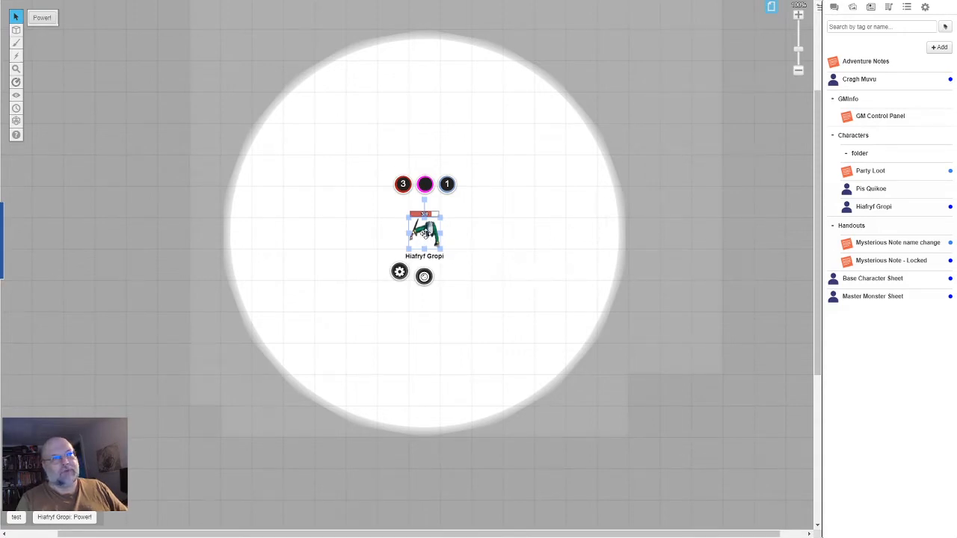
Move the character token one cell right and four more cells right to test how its light follows in the GM view.
left_click_drag(424, 237, 455, 232)
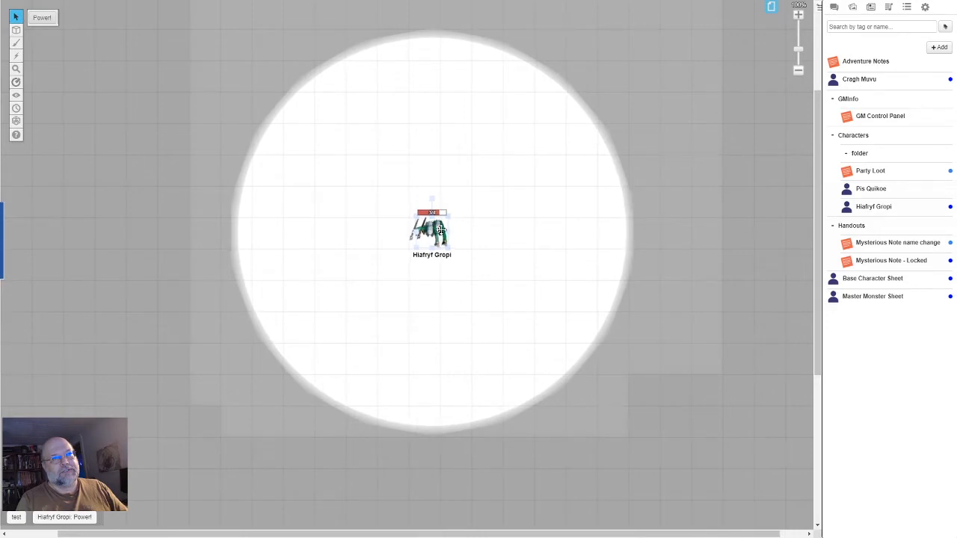
left_click_drag(442, 231, 445, 230)
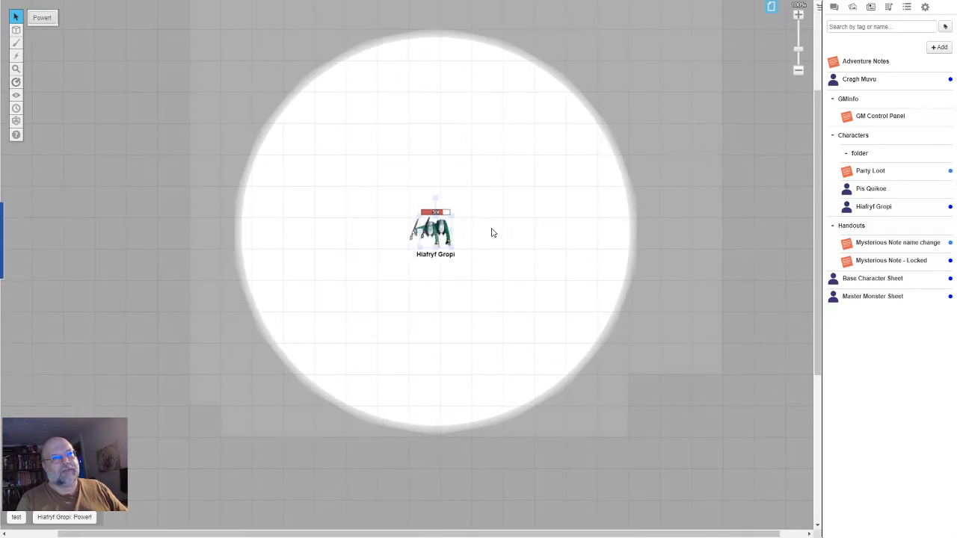
key("Right")
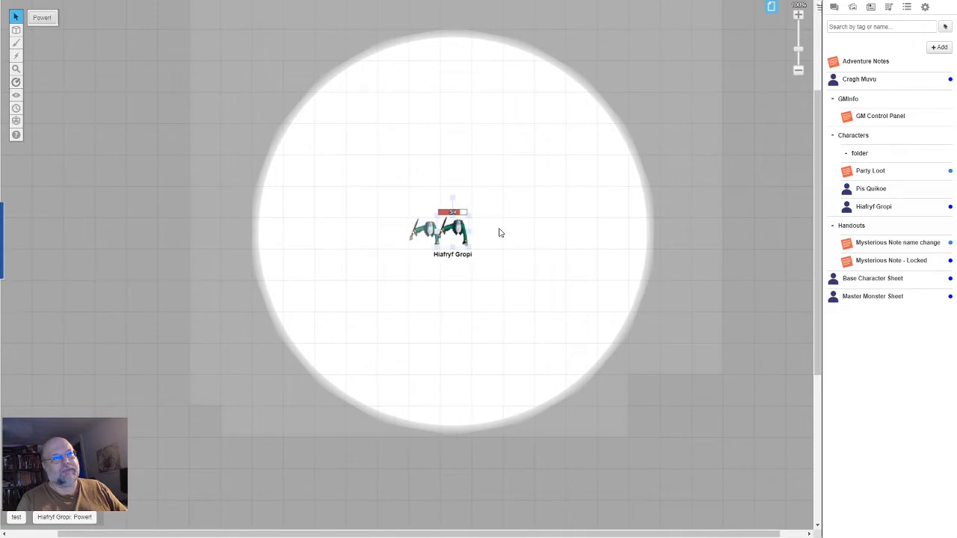
left_click(504, 231)
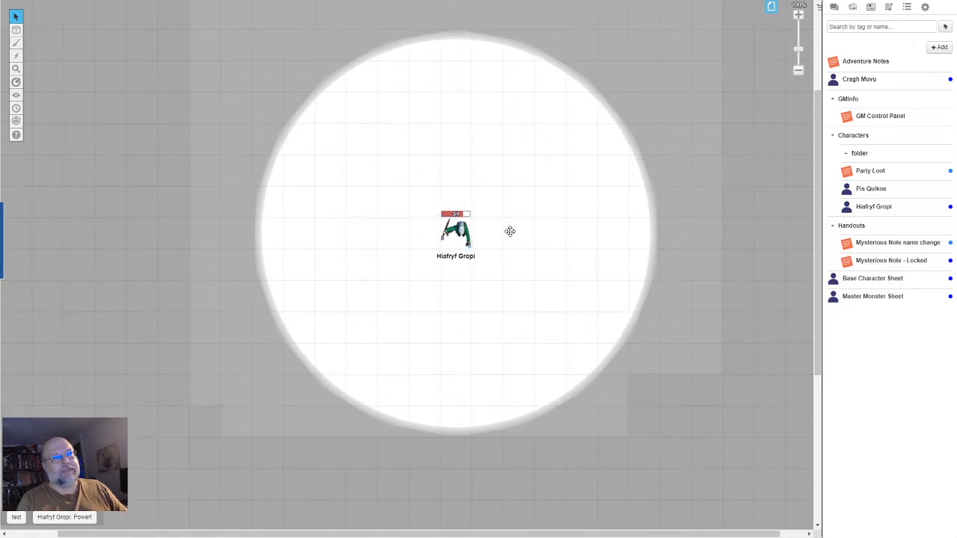
left_click_drag(456, 234, 582, 230)
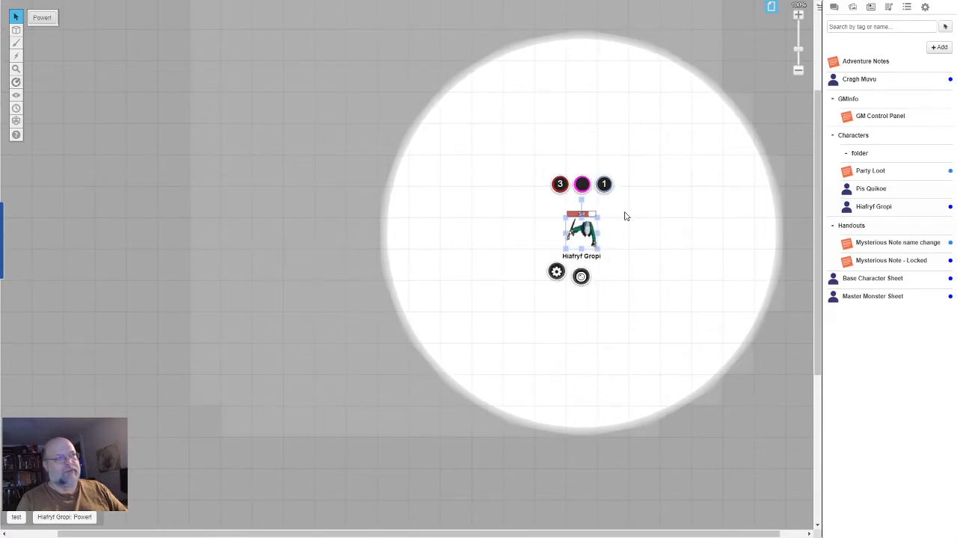
Switch to the player view and move the character token ten cells left and six up to check its lit area.
key("alt+Tab")
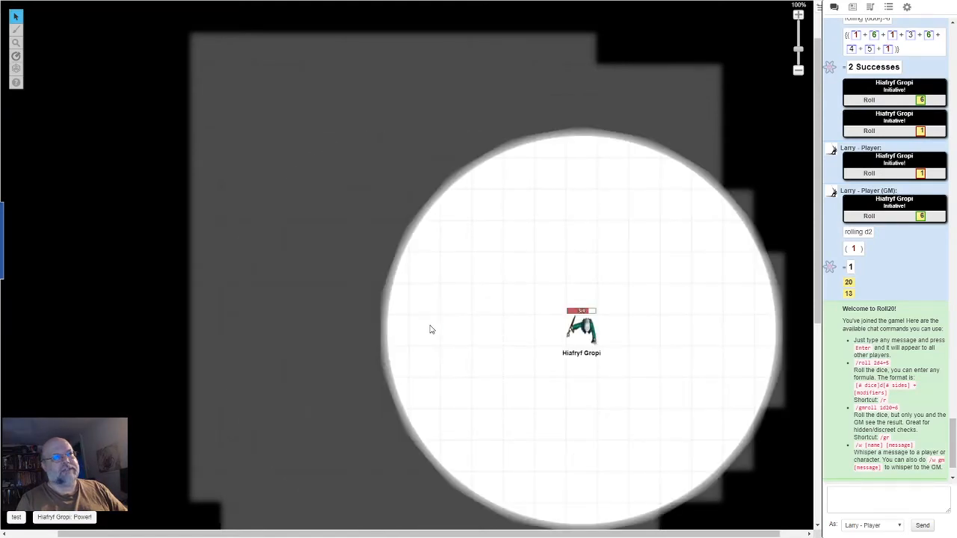
left_click_drag(587, 327, 522, 264)
left_click_drag(522, 264, 270, 145)
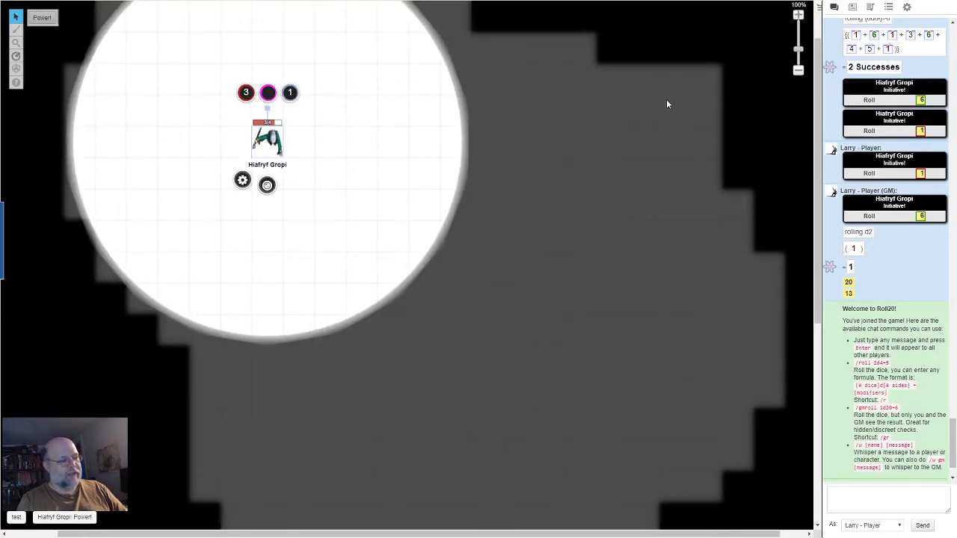
Return to the GM view and move the character token six cells right and seven cells down.
key("alt+Tab")
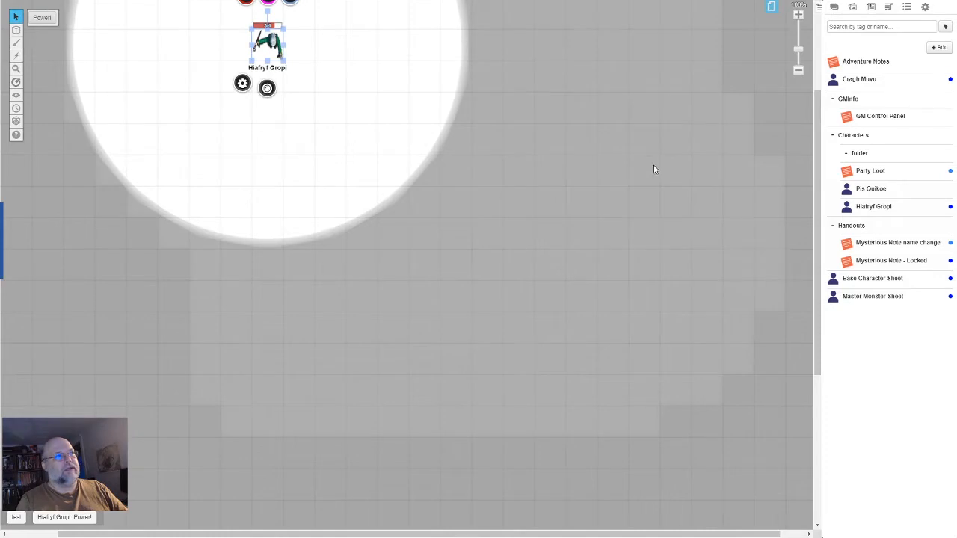
left_click_drag(273, 42, 454, 261)
left_click(16, 17)
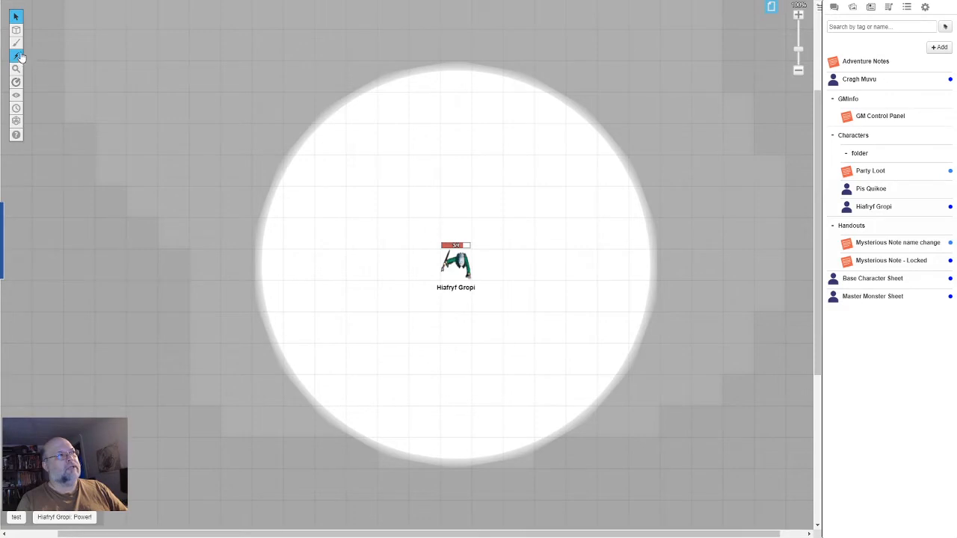
Draw a rectangular room six cells wide and five cells tall northwest of the token on the Map & Background layer.
mouse_move(16, 47)
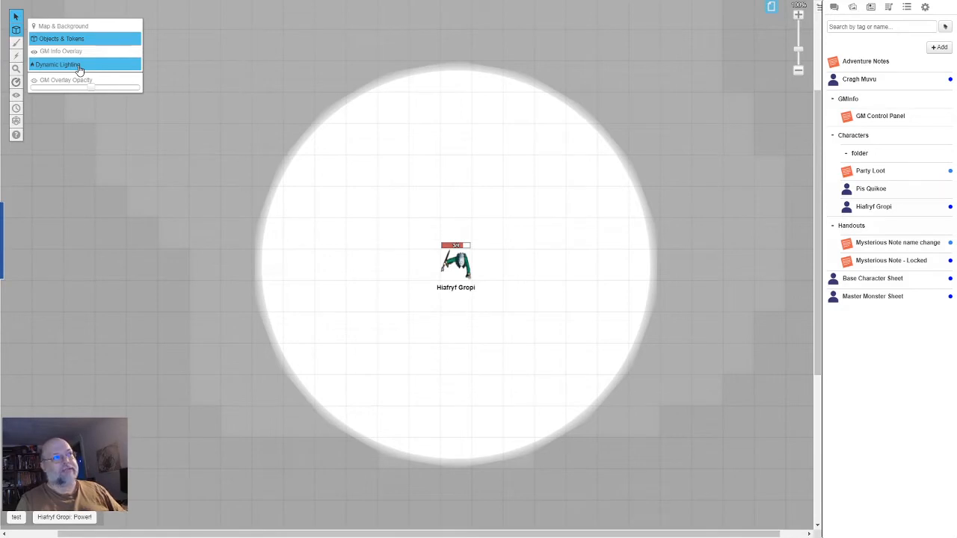
left_click(64, 27)
mouse_move(17, 30)
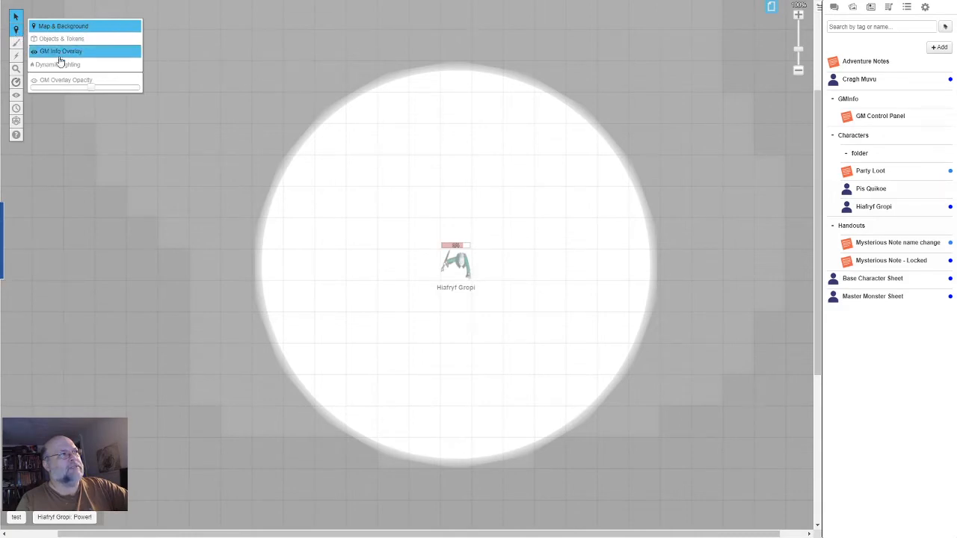
mouse_move(16, 47)
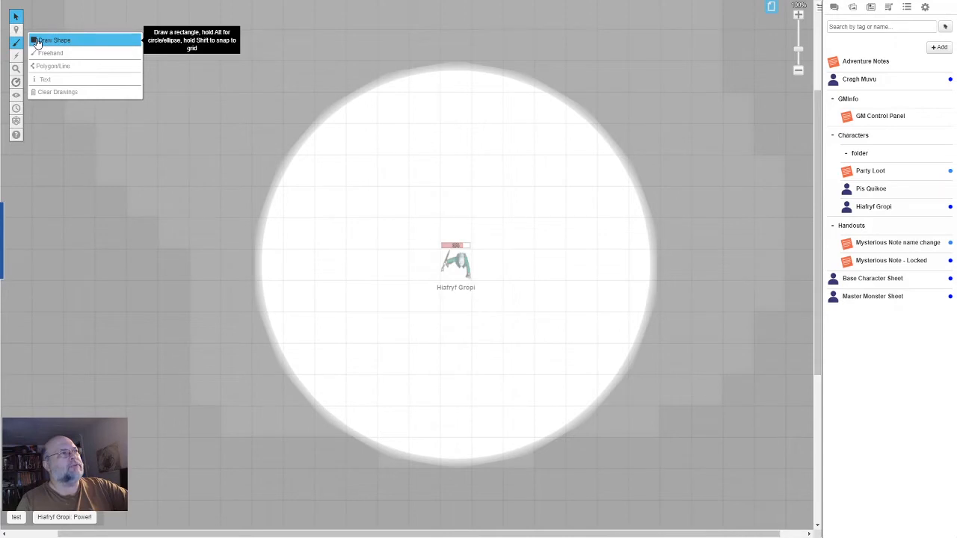
left_click(37, 41)
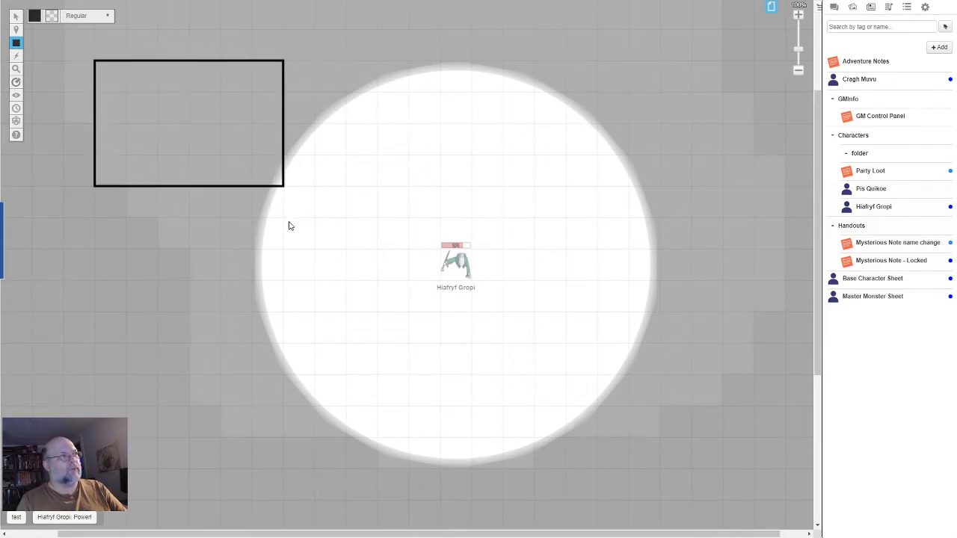
left_click_drag(289, 222, 289, 223)
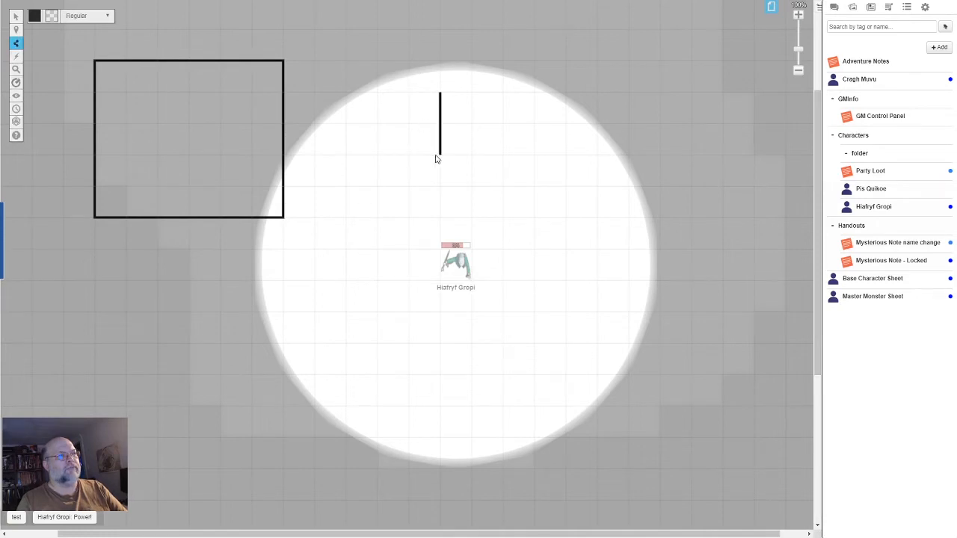
Draw the walls of a four-way corridor crossing above the token with Polygon/Line, one cell wide with arms two cells long.
left_click(377, 155)
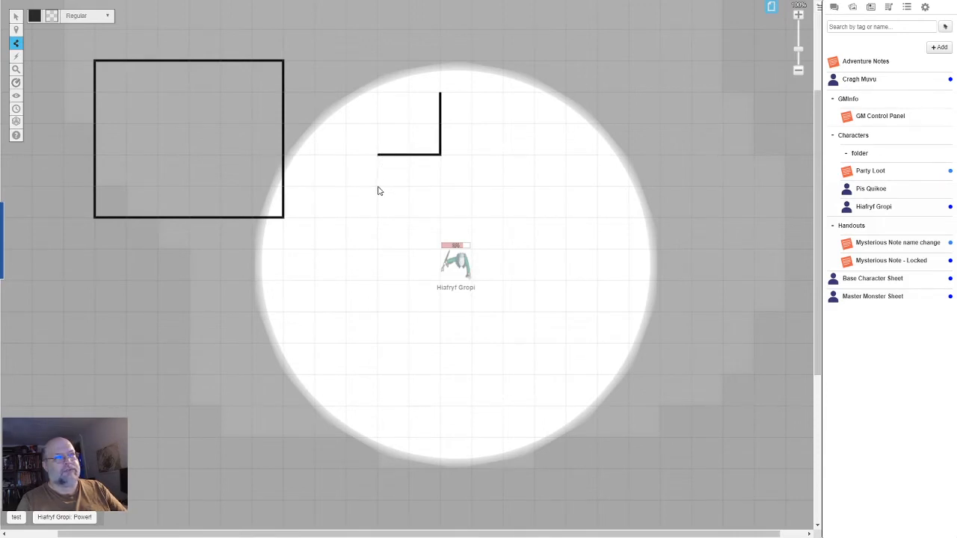
left_click(379, 187)
left_click(440, 187)
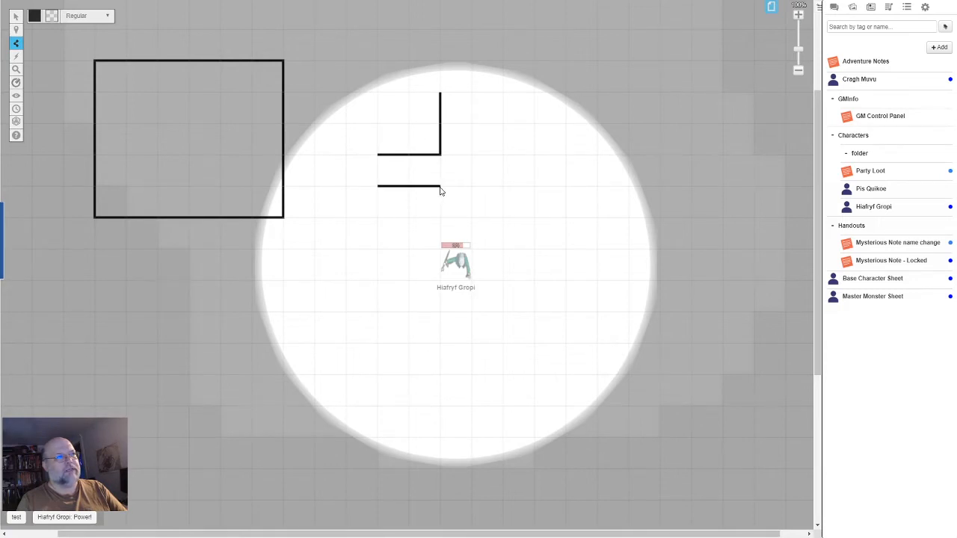
left_click(441, 249)
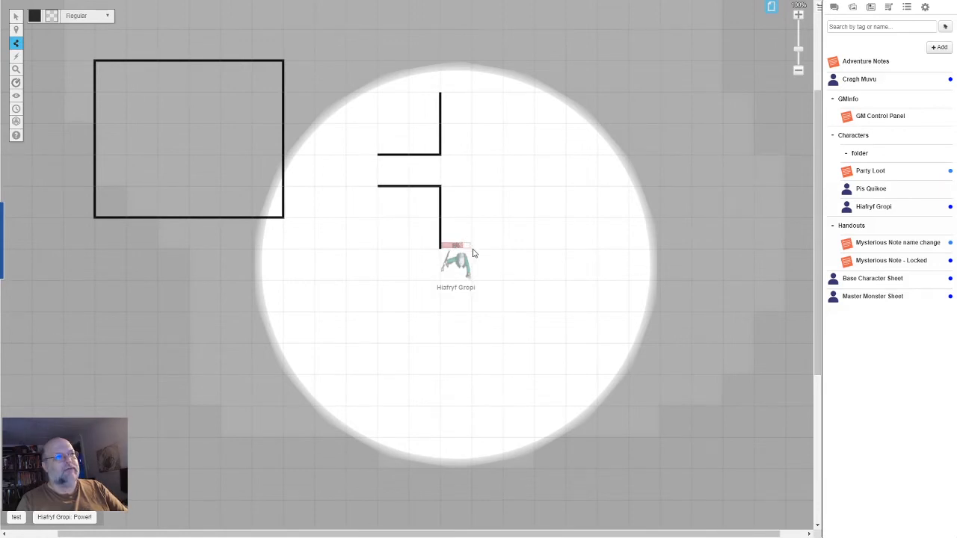
double_click(472, 189)
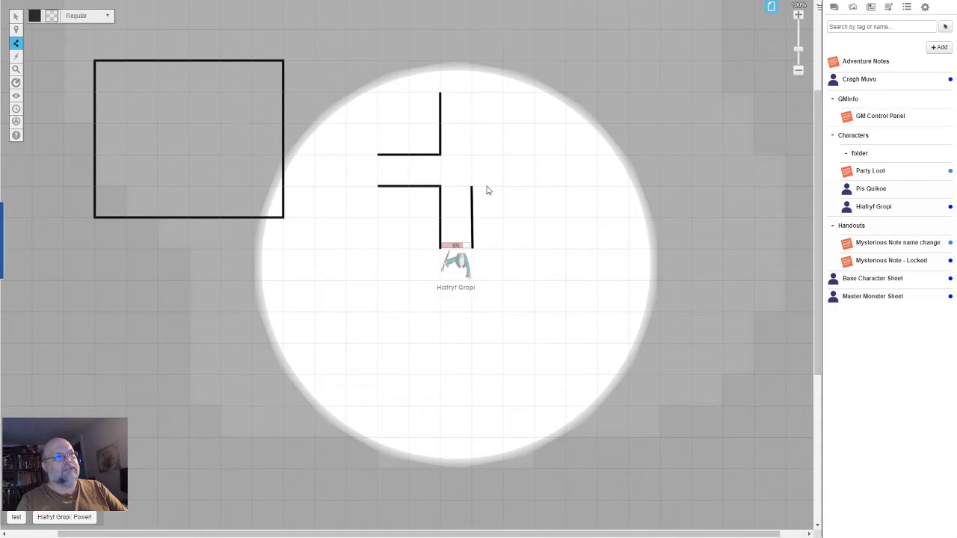
left_click(535, 188)
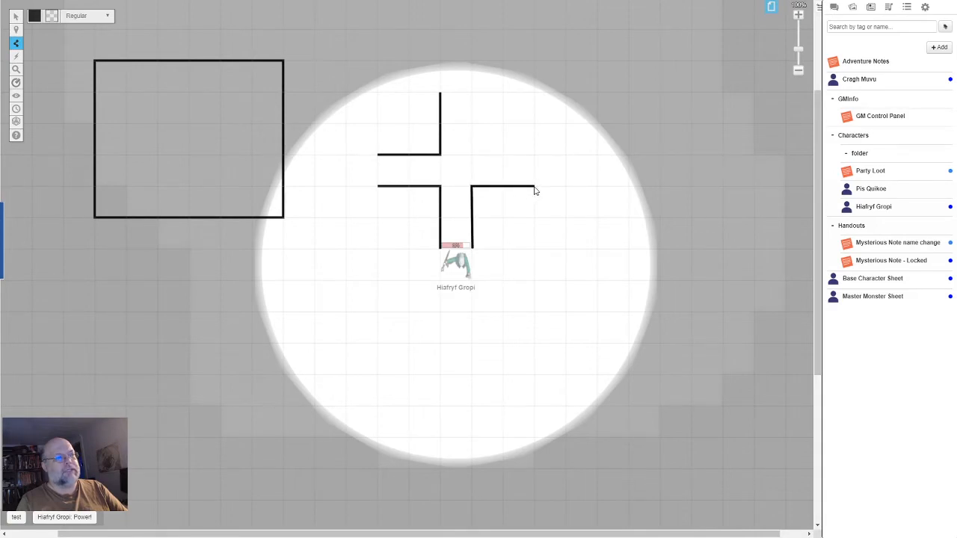
right_click(534, 187)
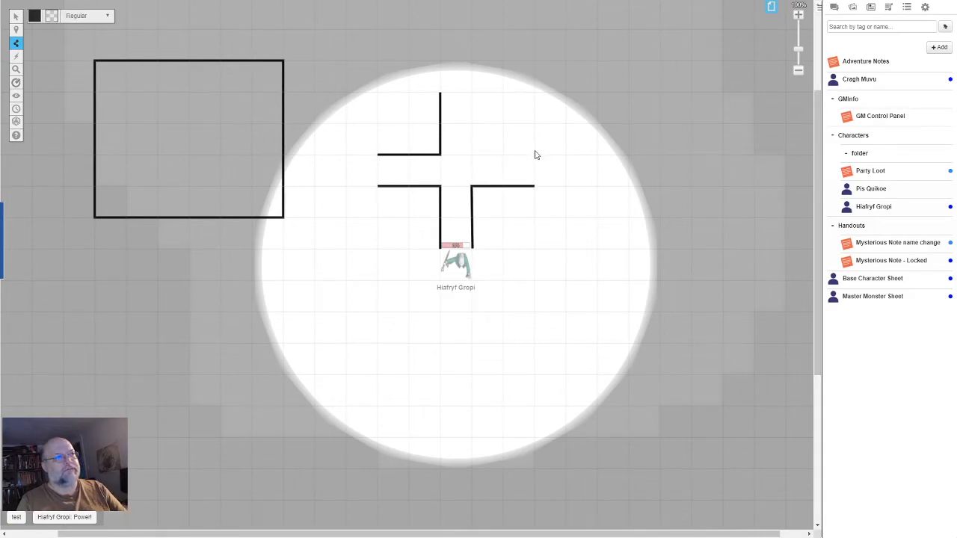
left_click(534, 156)
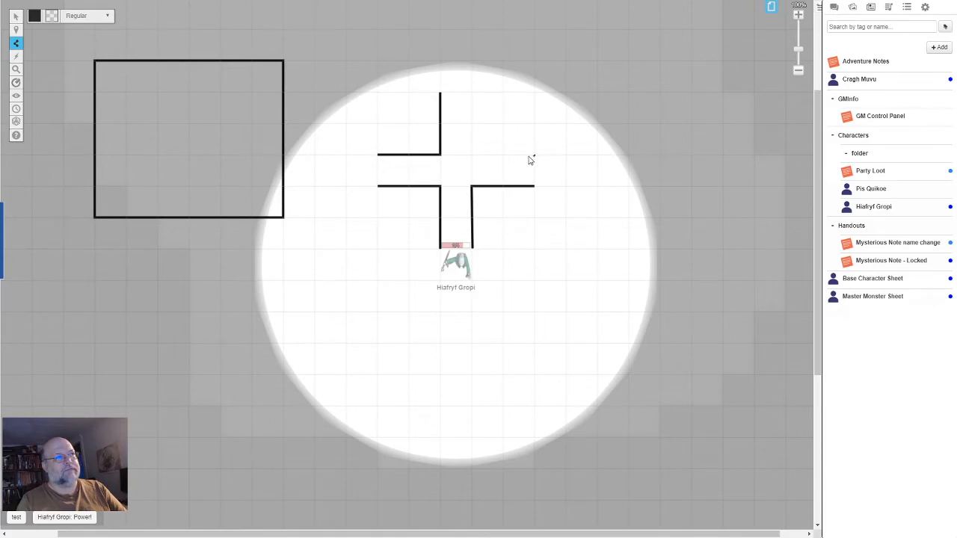
left_click(471, 155)
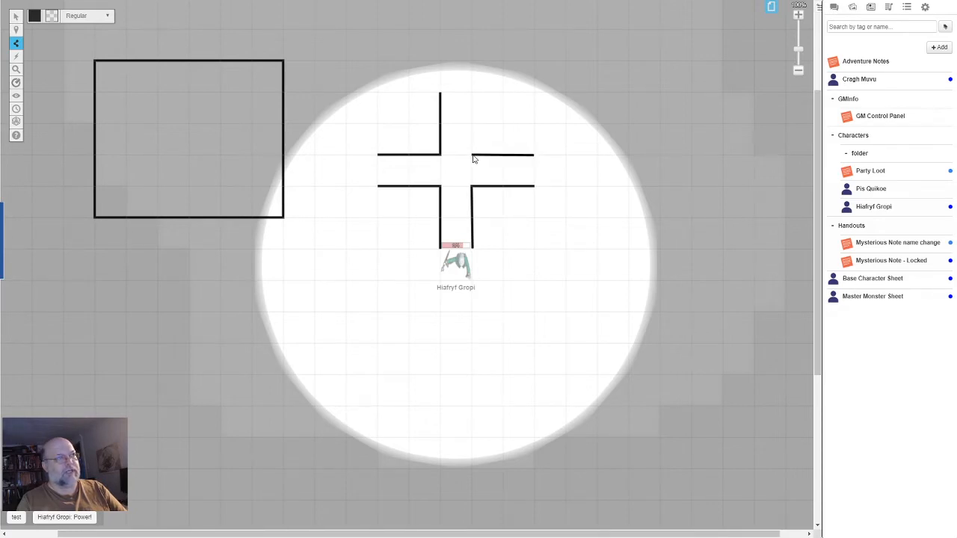
left_click(472, 93)
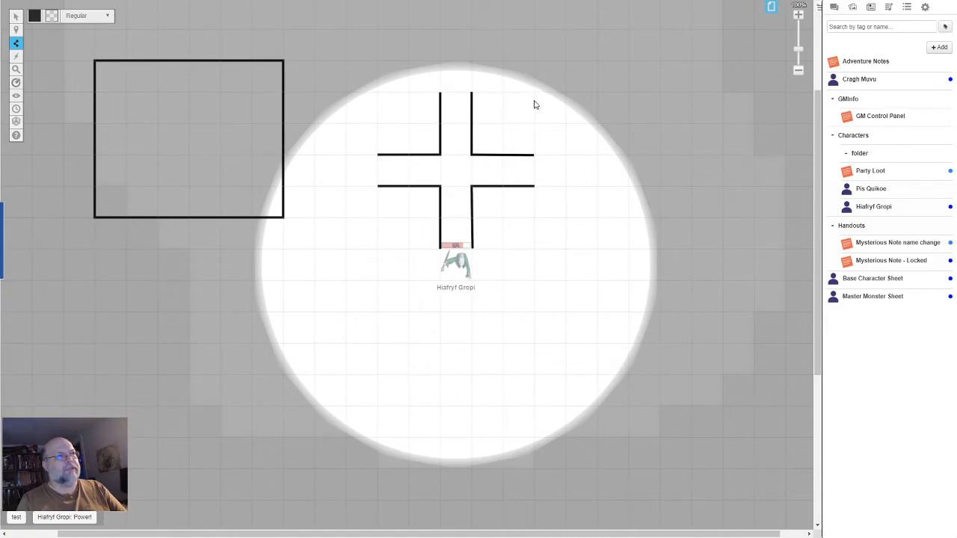
Outline a room two cells wide and three cells tall at the end of the crossing's east arm.
left_click(535, 156)
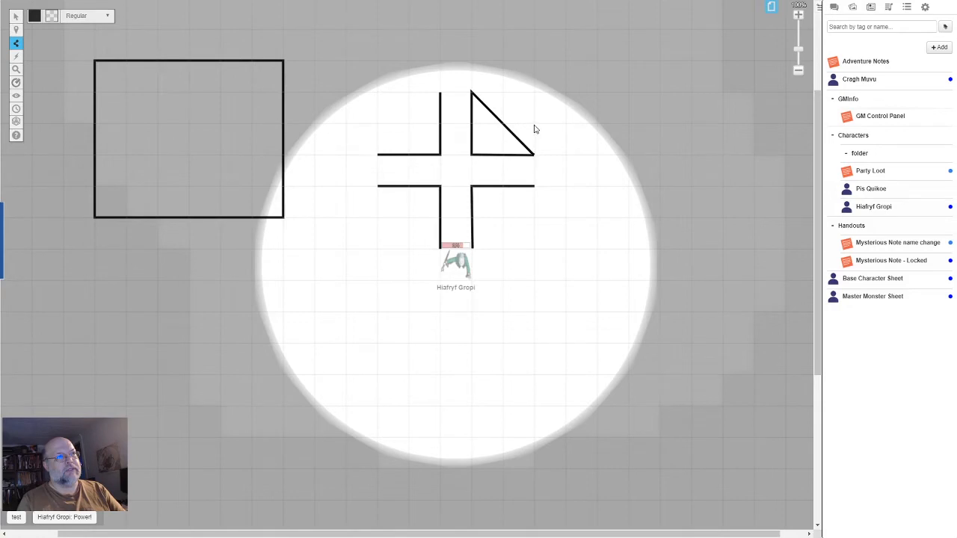
left_click(535, 125)
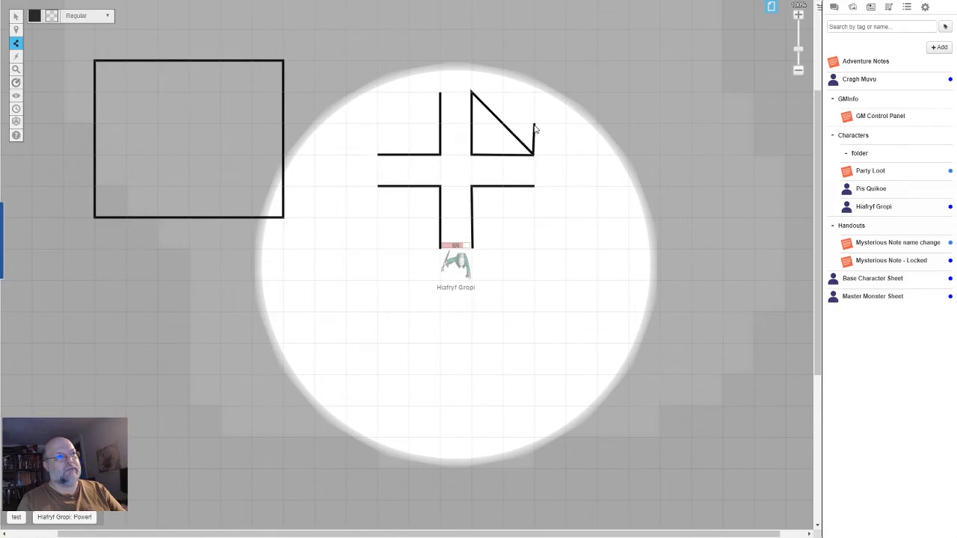
left_click(597, 125)
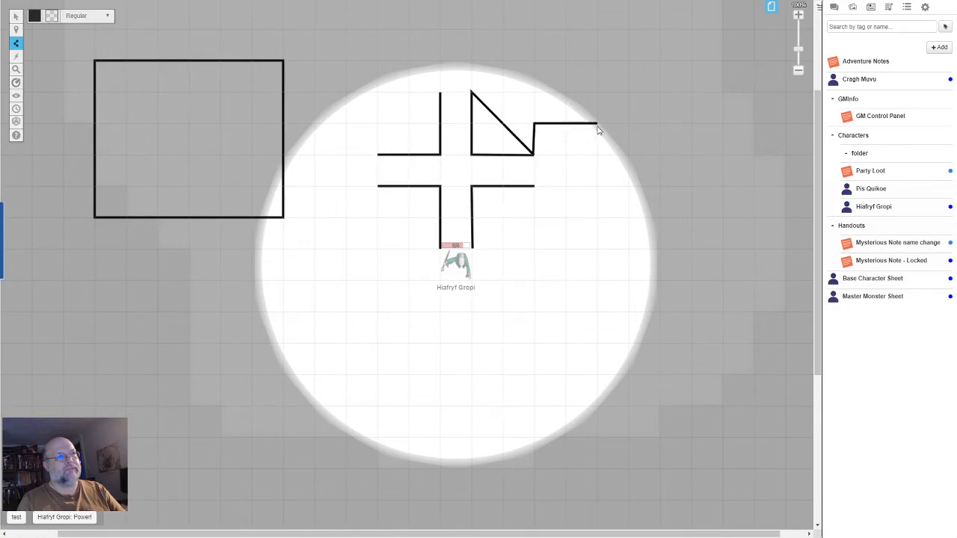
left_click(598, 218)
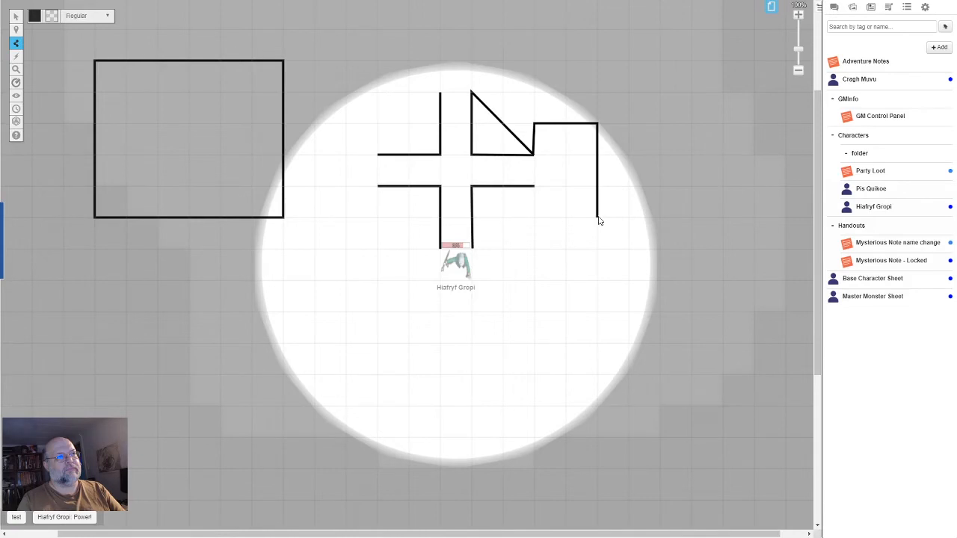
left_click(536, 218)
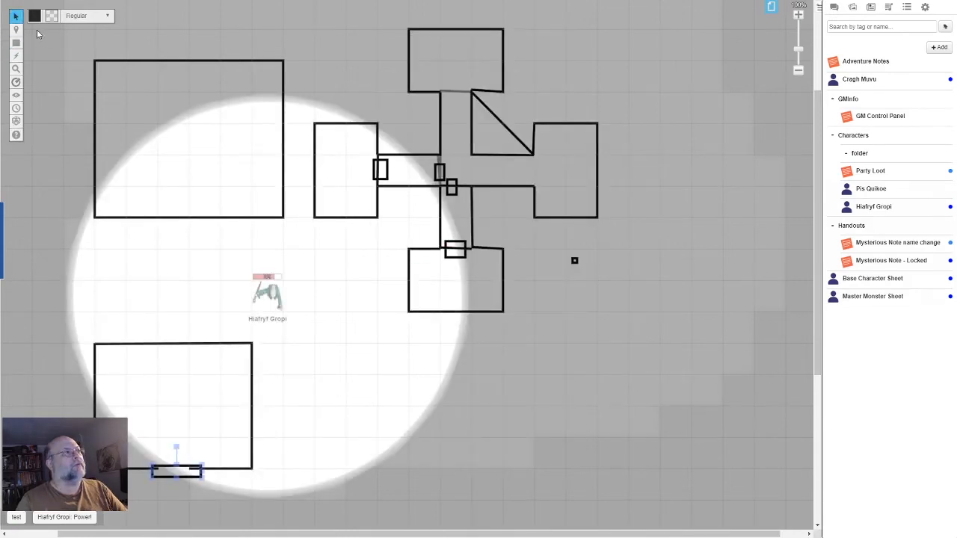
Trace the room and corridor walls in green on the Dynamic Lighting layer, adding a separate five-by-four-cell room in the southeast.
mouse_move(17, 31)
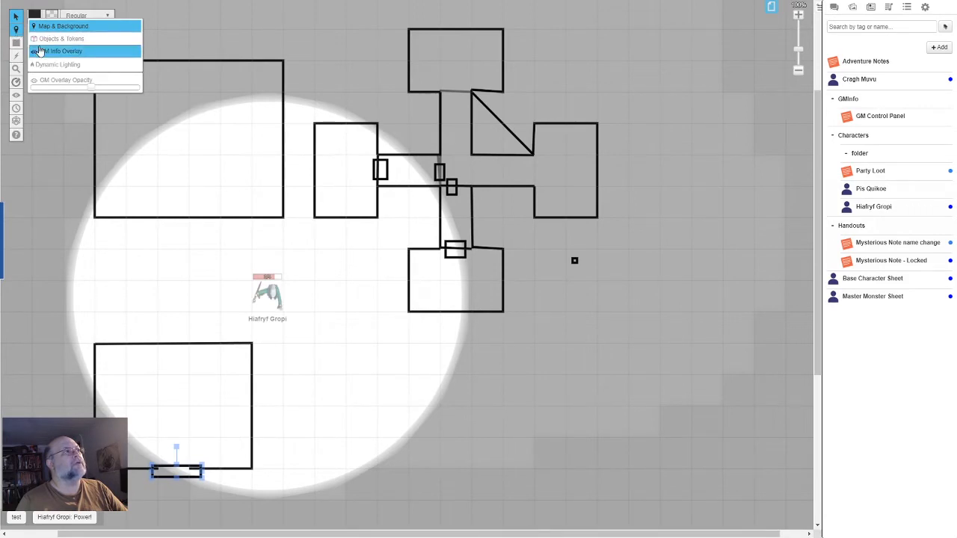
left_click(41, 55)
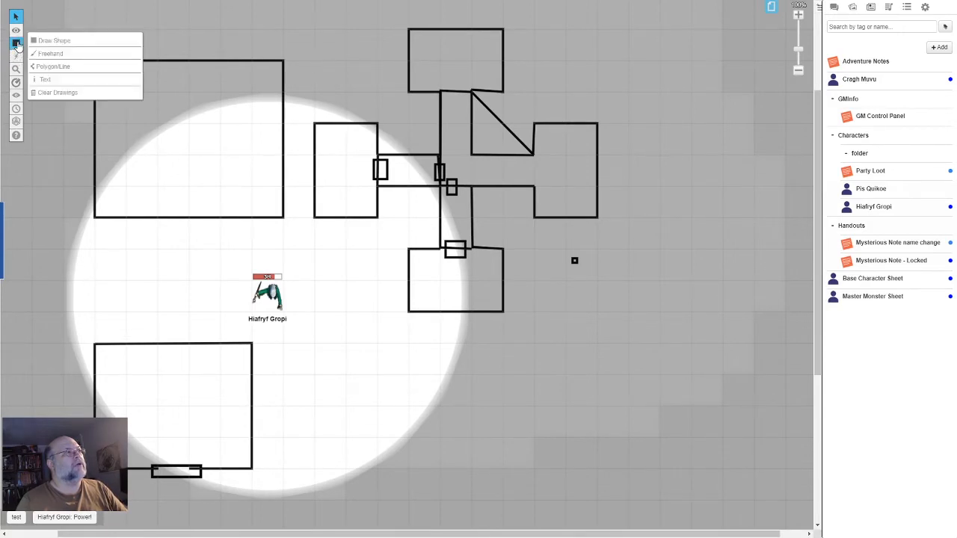
left_click(17, 44)
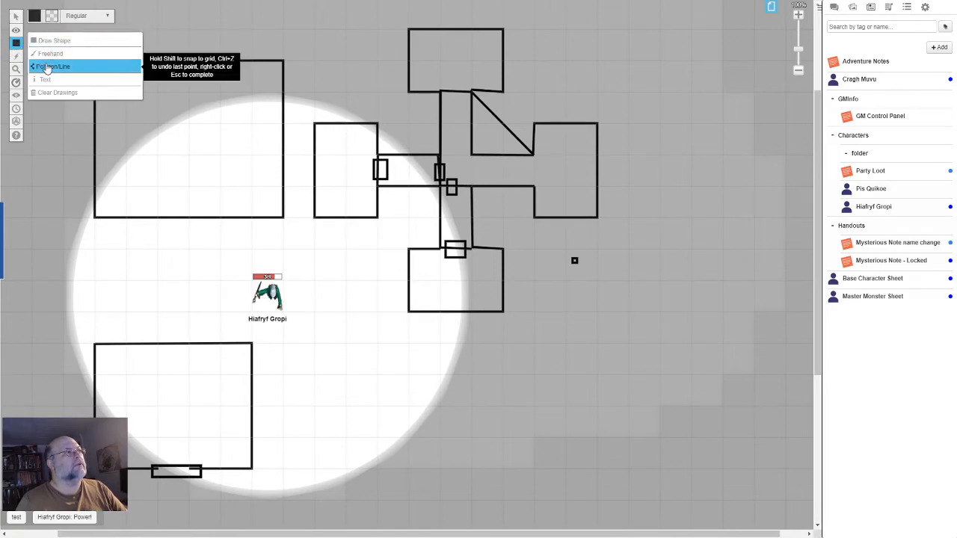
left_click(47, 67)
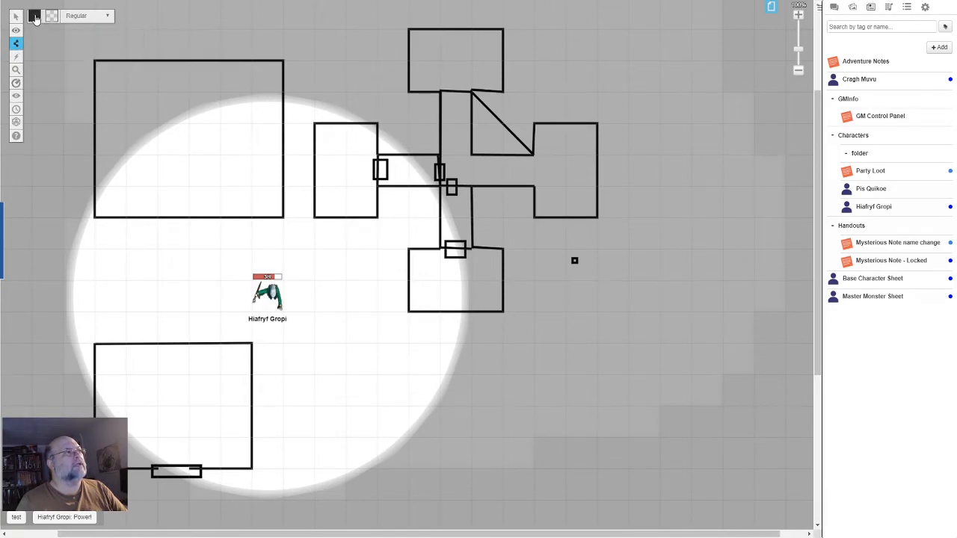
left_click(35, 16)
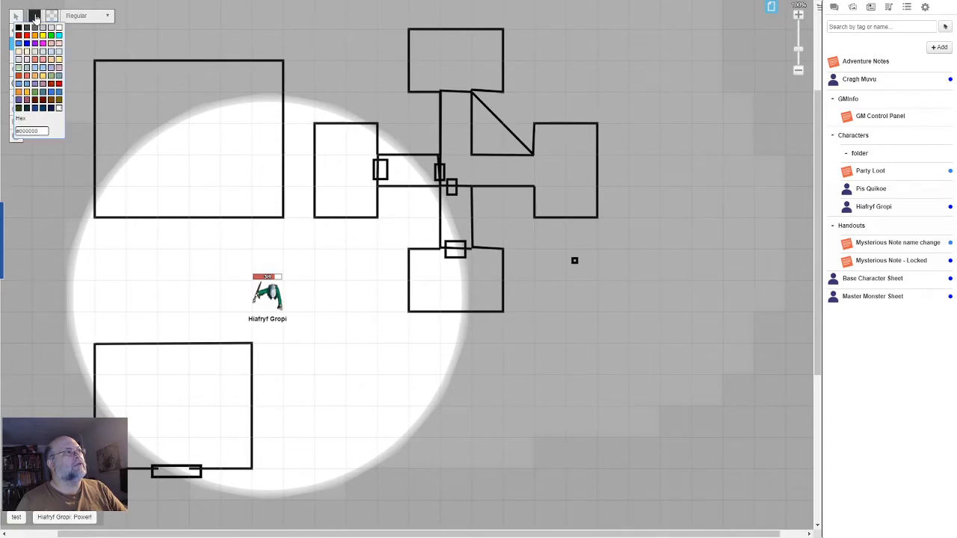
left_click(50, 35)
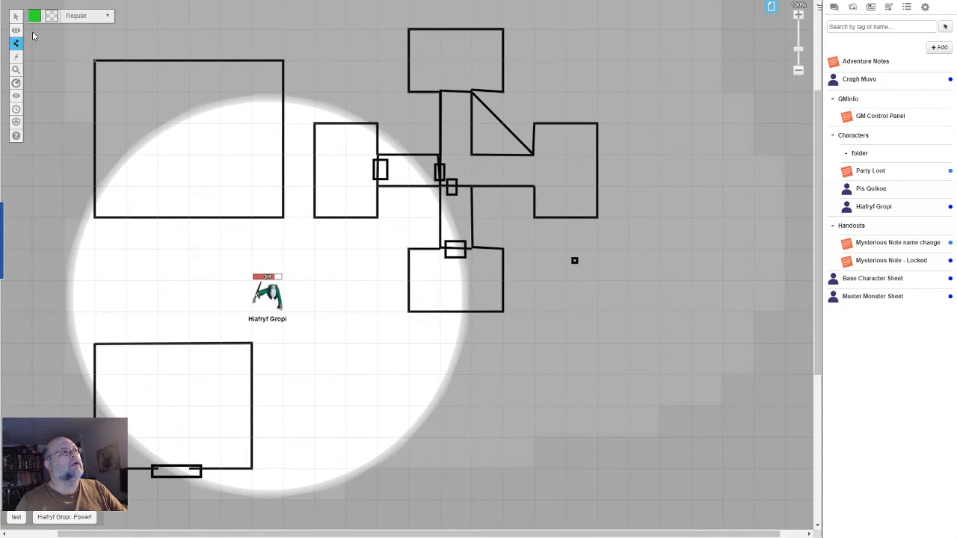
mouse_move(18, 45)
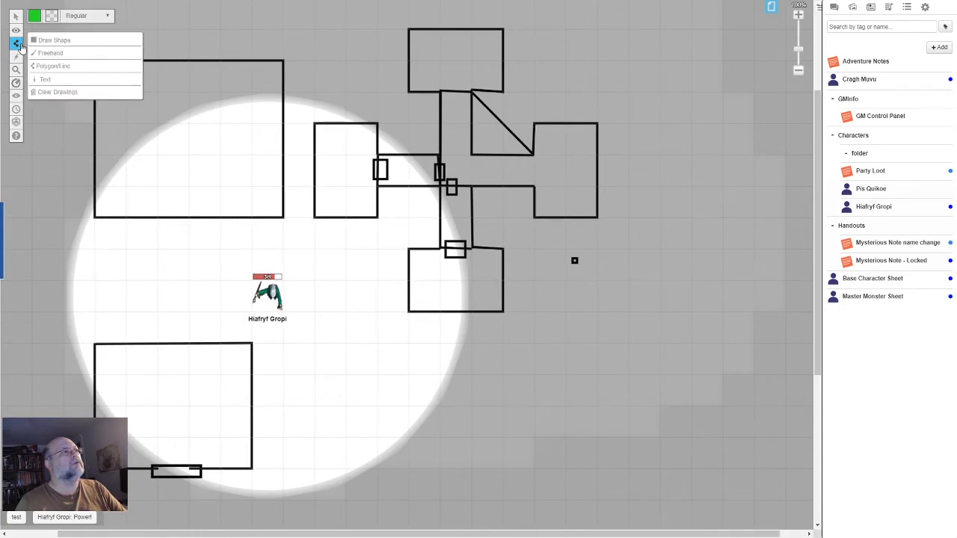
left_click(42, 43)
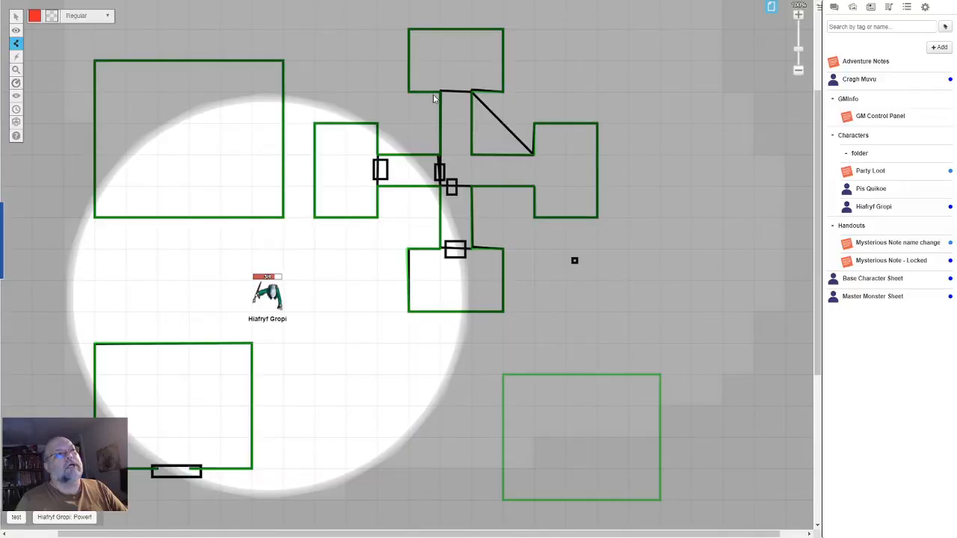
Draw red door lines with Polygon/Line across the corridor entrances of the north room and the south room.
left_click(434, 95)
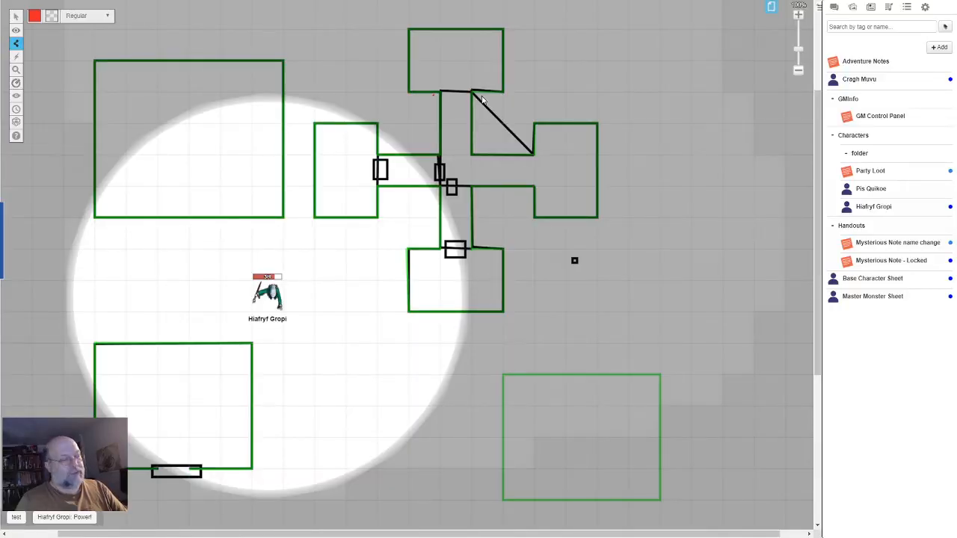
left_click(482, 96)
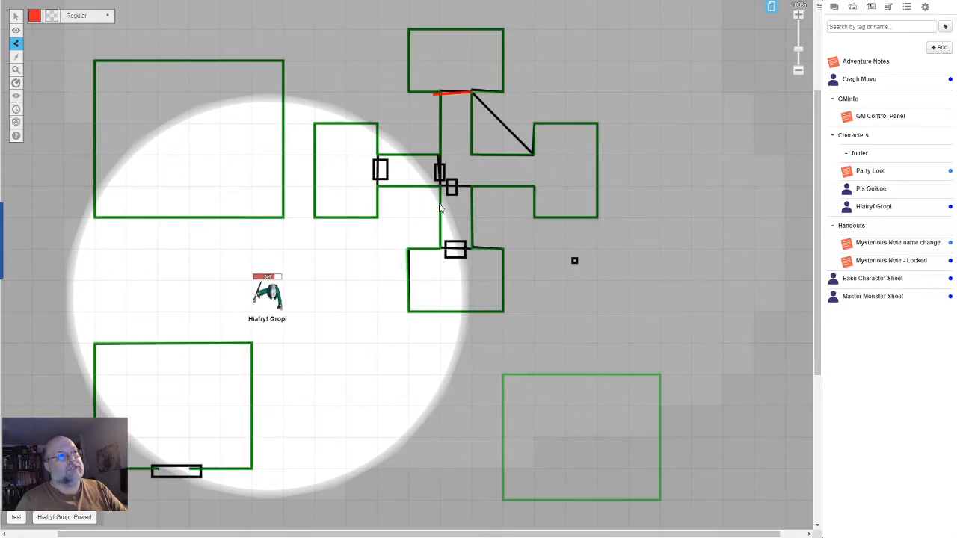
left_click(434, 247)
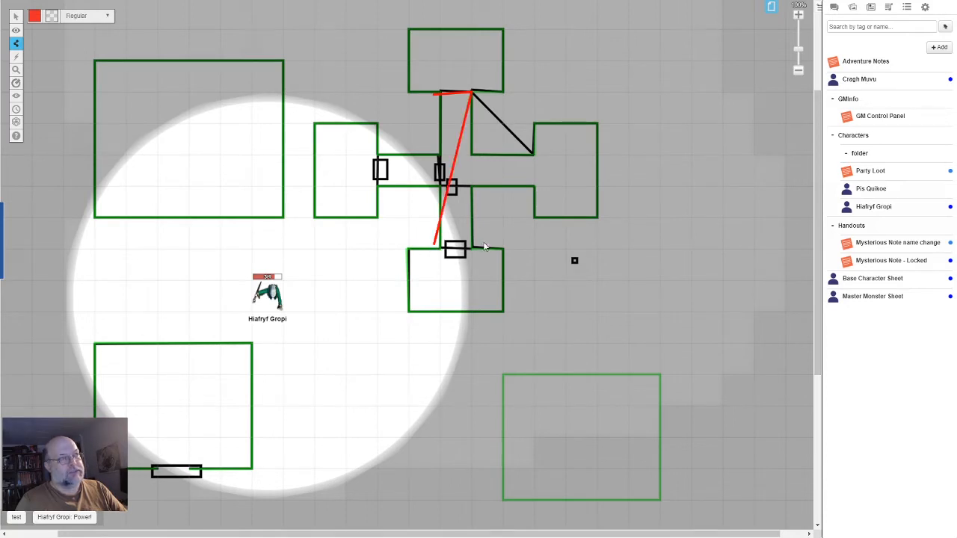
key("ctrl+z")
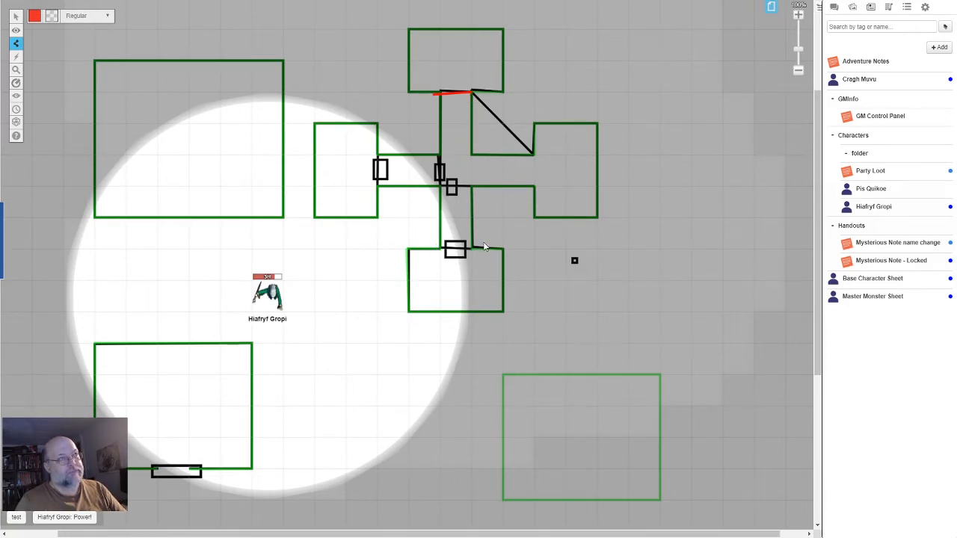
left_click(435, 245)
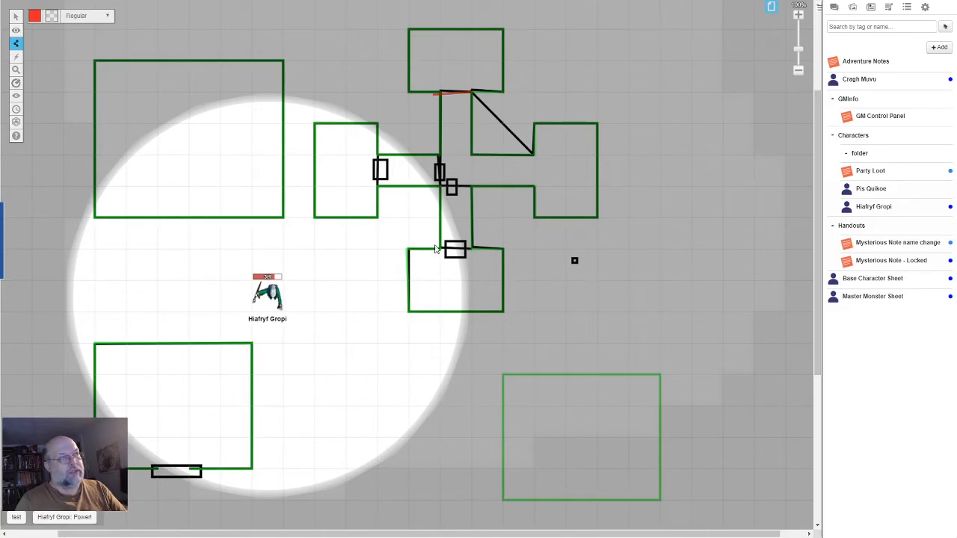
left_click(484, 244)
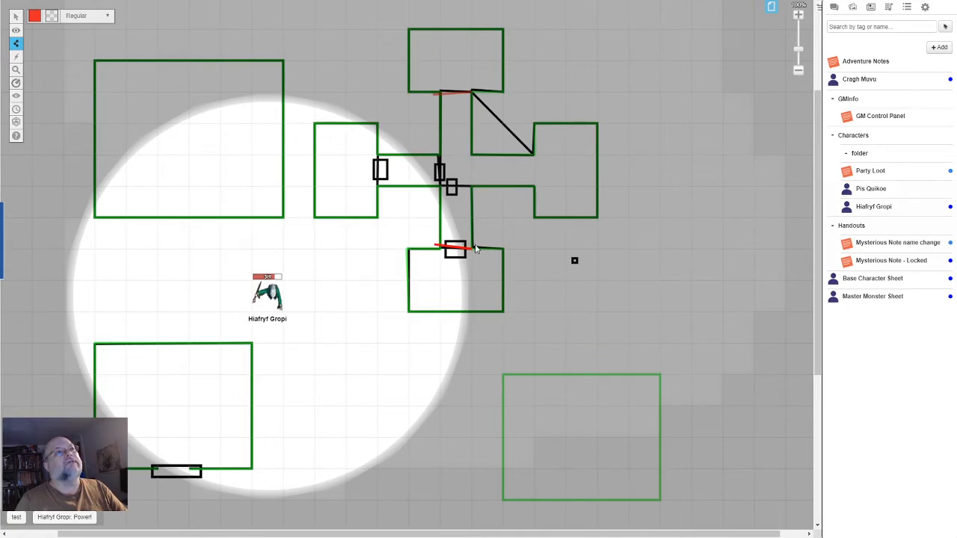
left_click(436, 150)
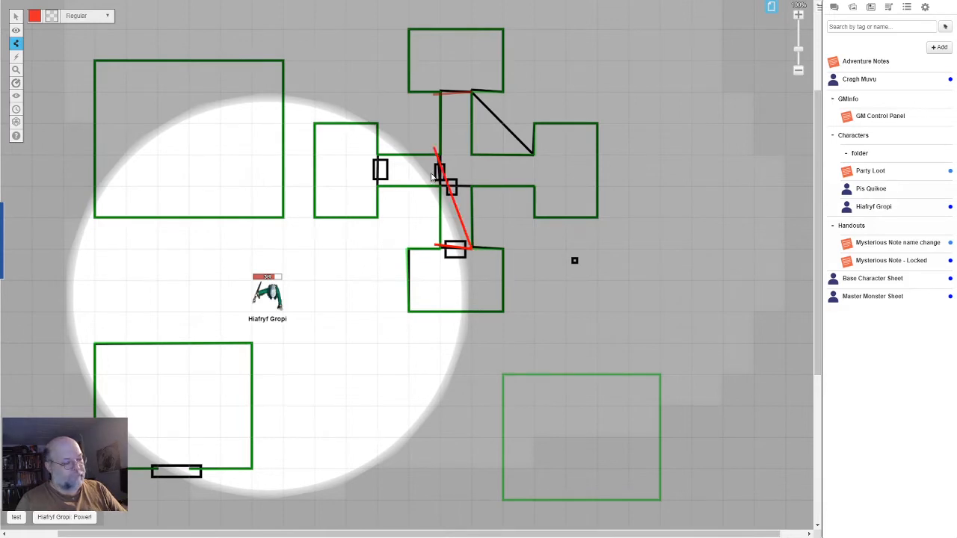
key("ctrl+z")
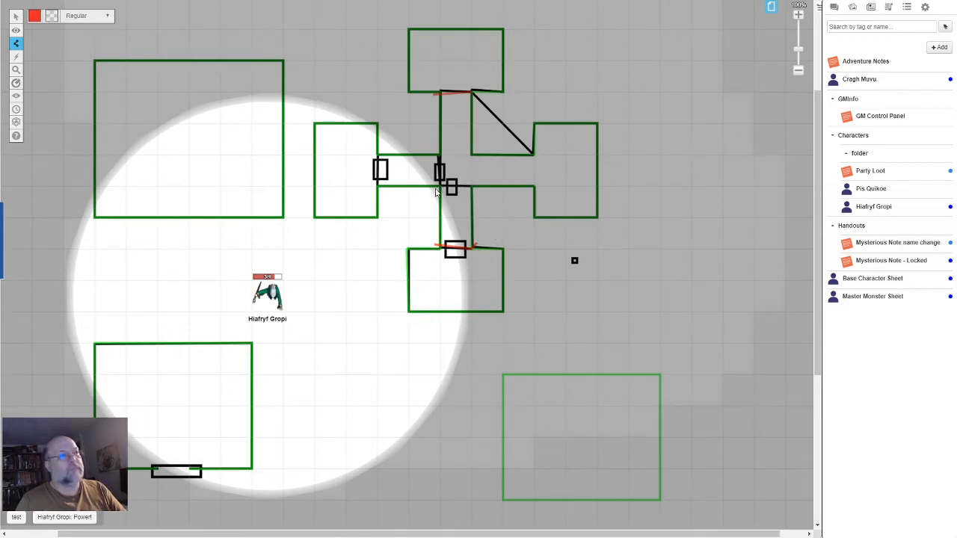
Draw red door lines across the crossing's south and west arm openings and across the west room's entrance.
left_click(475, 187)
left_click(436, 154)
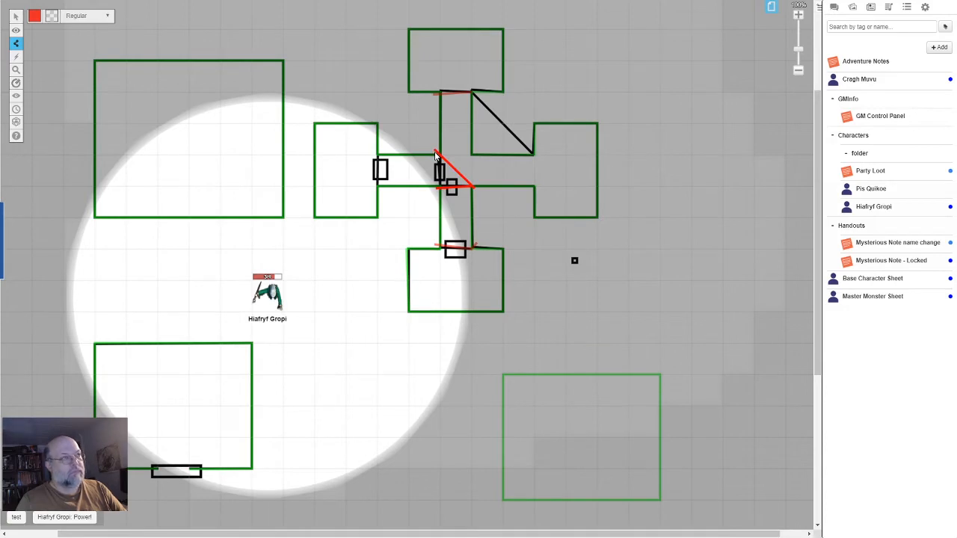
right_click(436, 155)
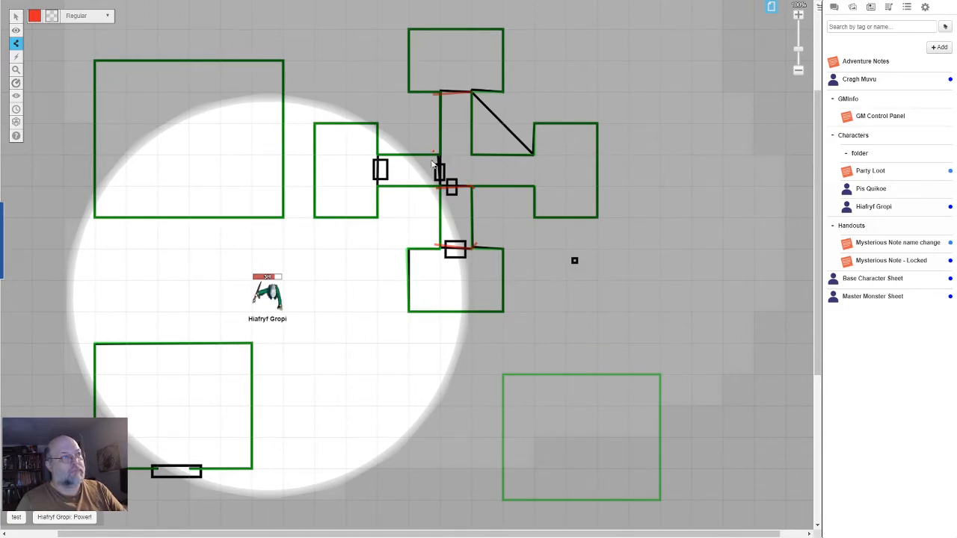
left_click(432, 189)
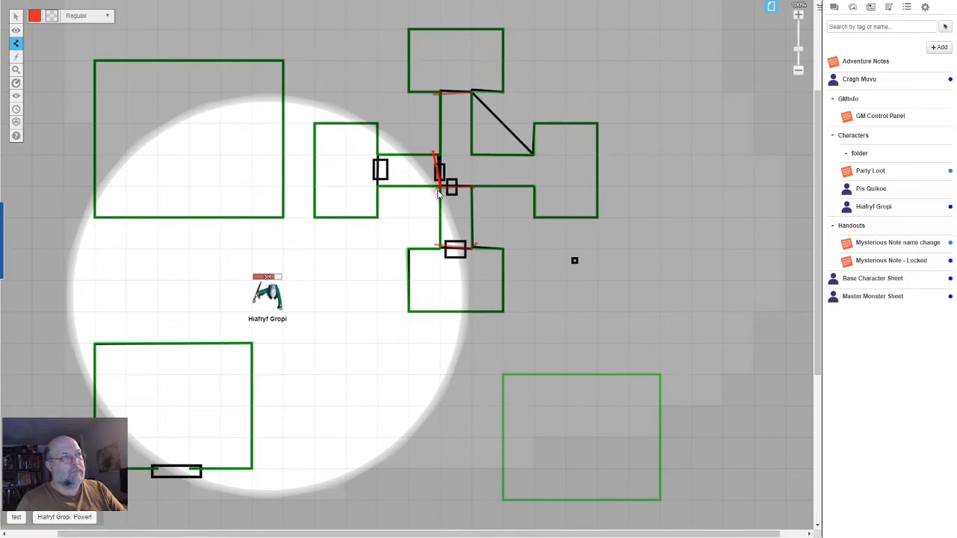
left_click(382, 191)
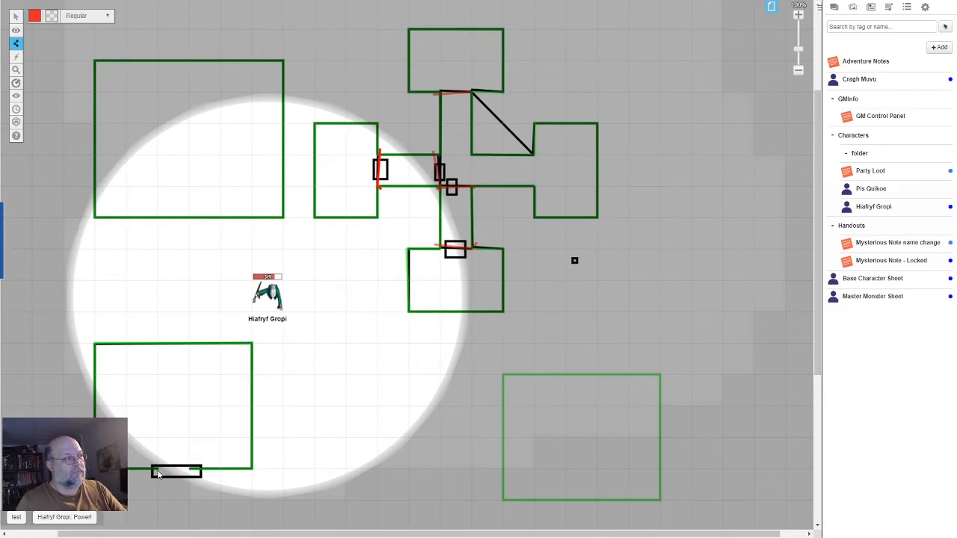
Draw a red door line across the gap in the south wall of the southwest room.
left_click(160, 470)
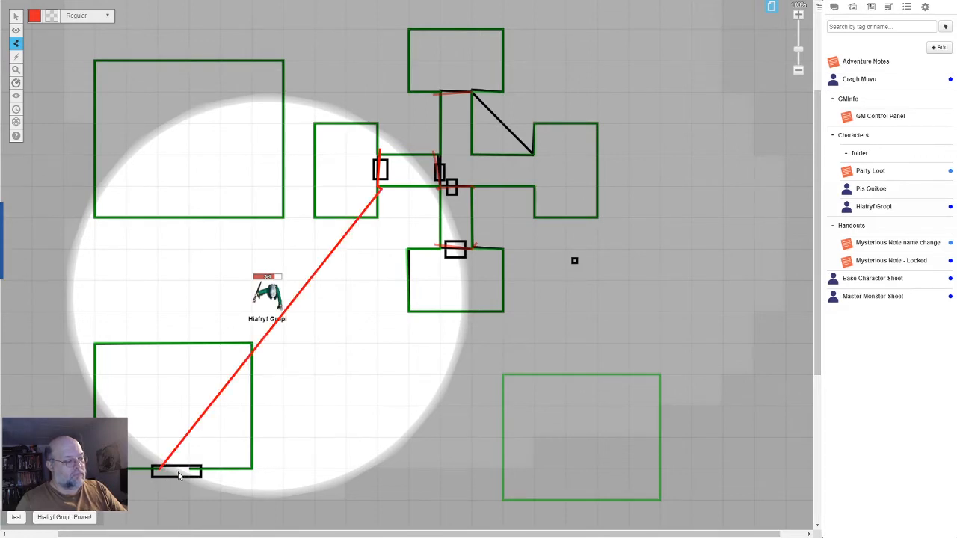
key("ctrl+z")
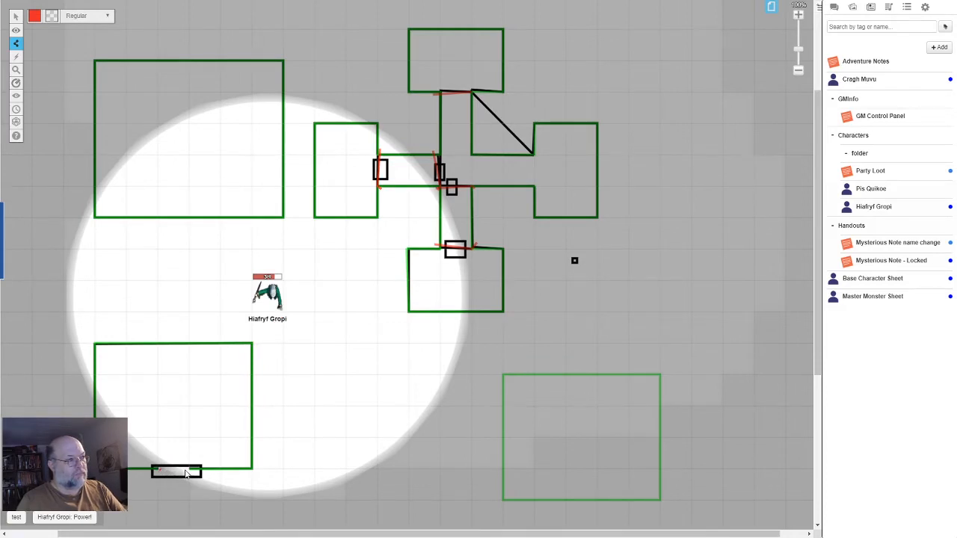
double_click(187, 474)
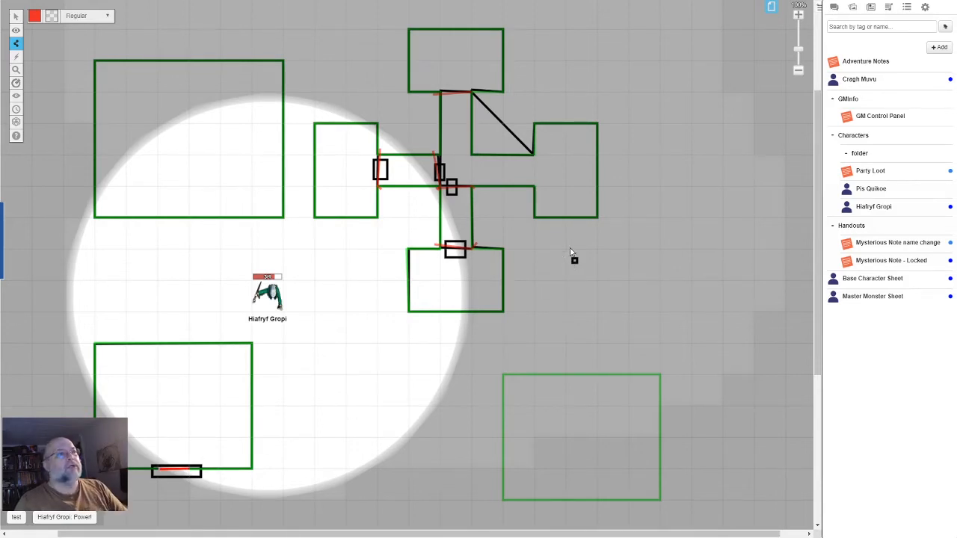
Move the character token in the player view to the open floor southwest of the south room, and return to the GM view.
mouse_move(16, 30)
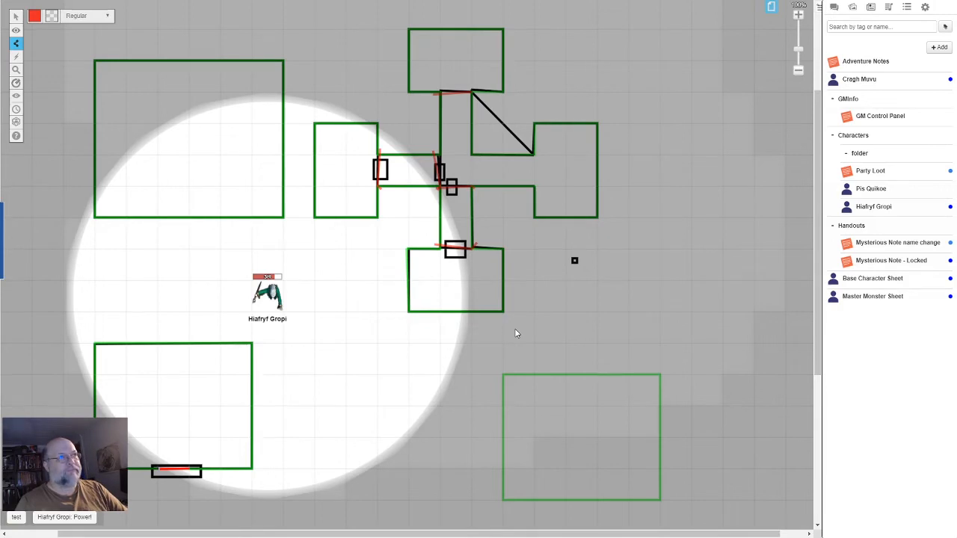
key("alt+Tab")
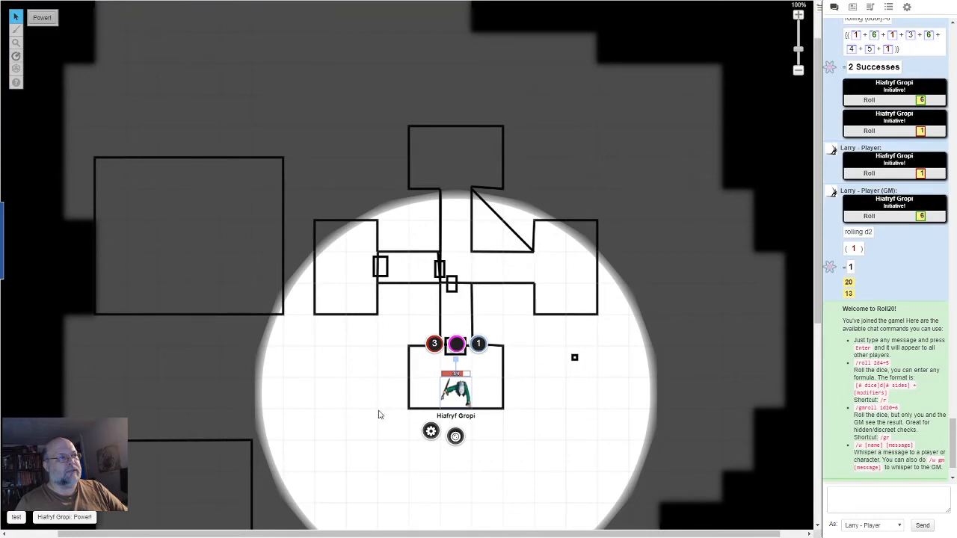
left_click_drag(446, 393, 359, 400)
left_click(357, 398)
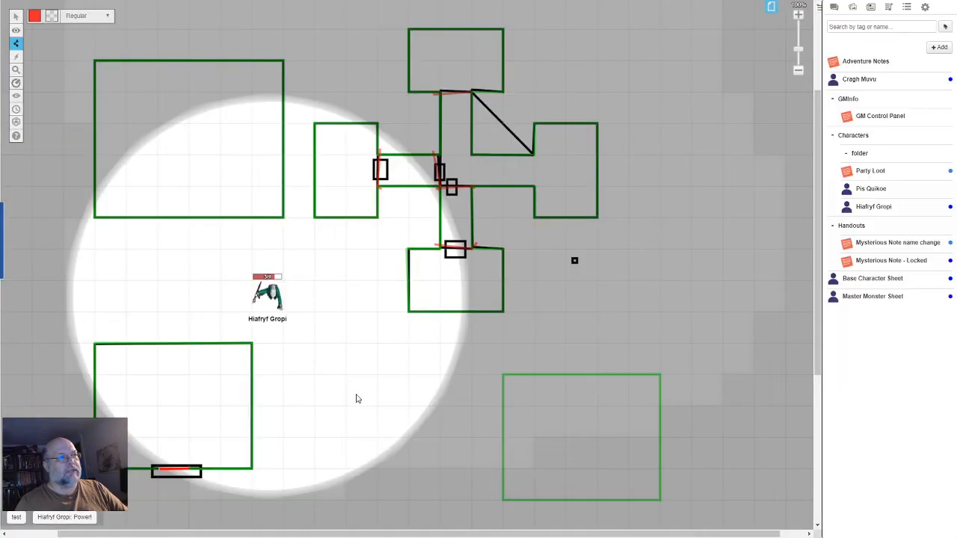
Switch Advanced Fog of War and Dynamic Lighting off and back on in the Dynamic Lighting page's settings, and save them.
left_click(771, 6)
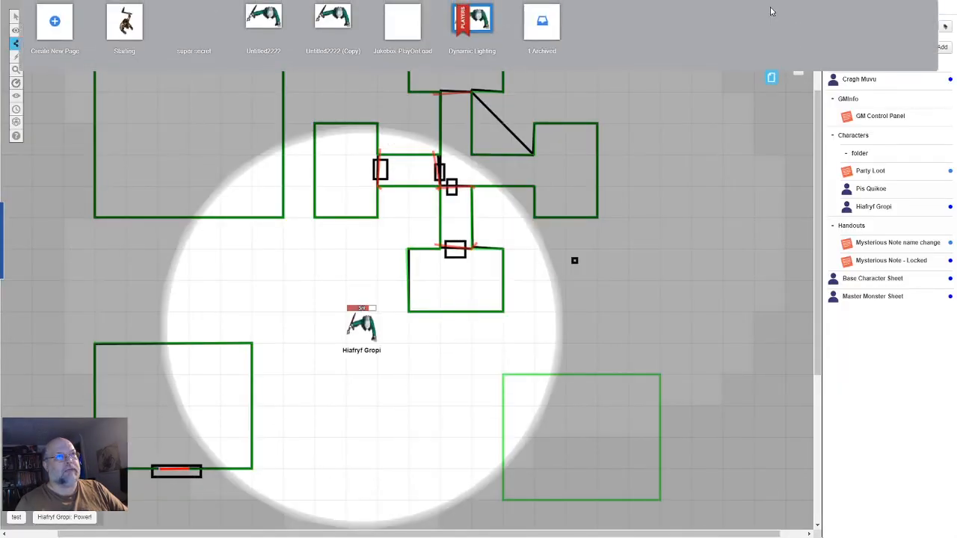
left_click(448, 13)
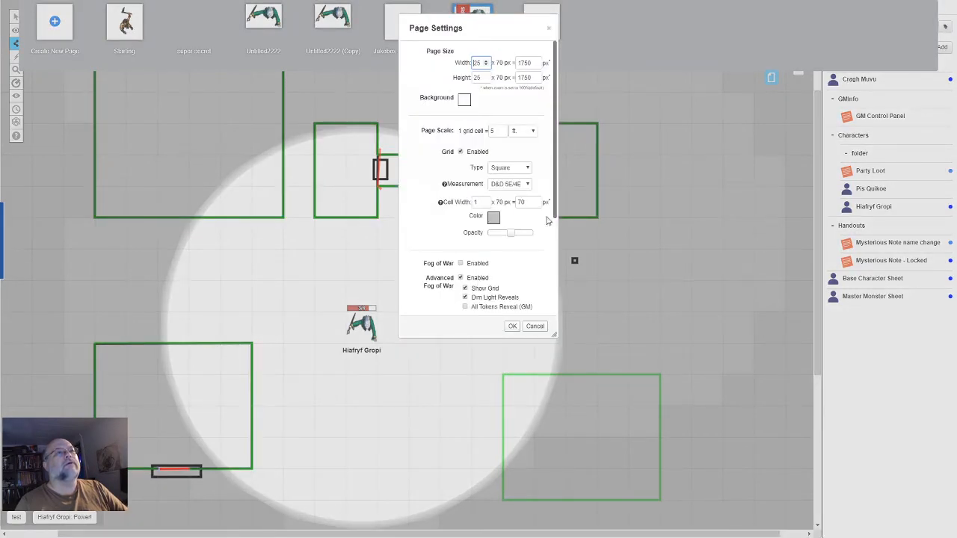
left_click(461, 279)
left_click(460, 278)
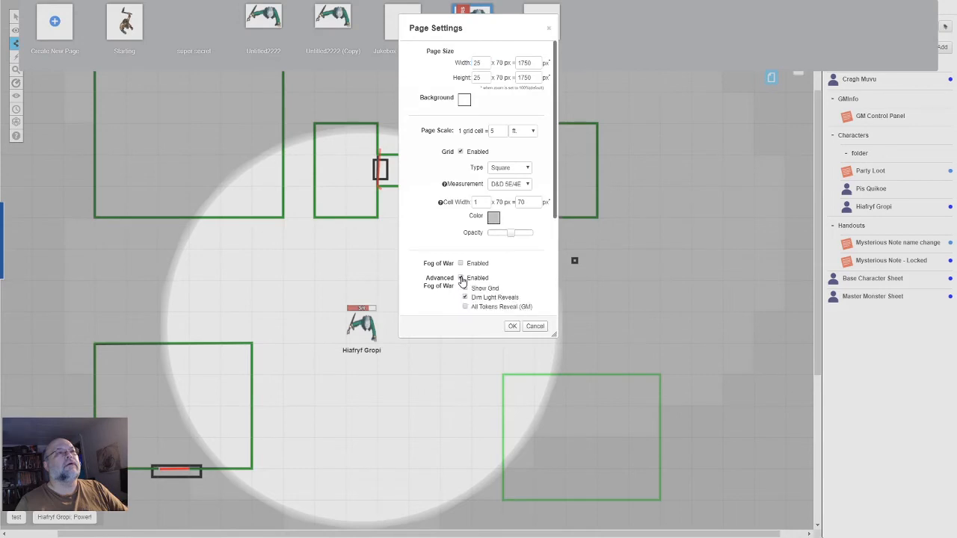
left_click_drag(555, 211, 551, 259)
left_click(462, 252)
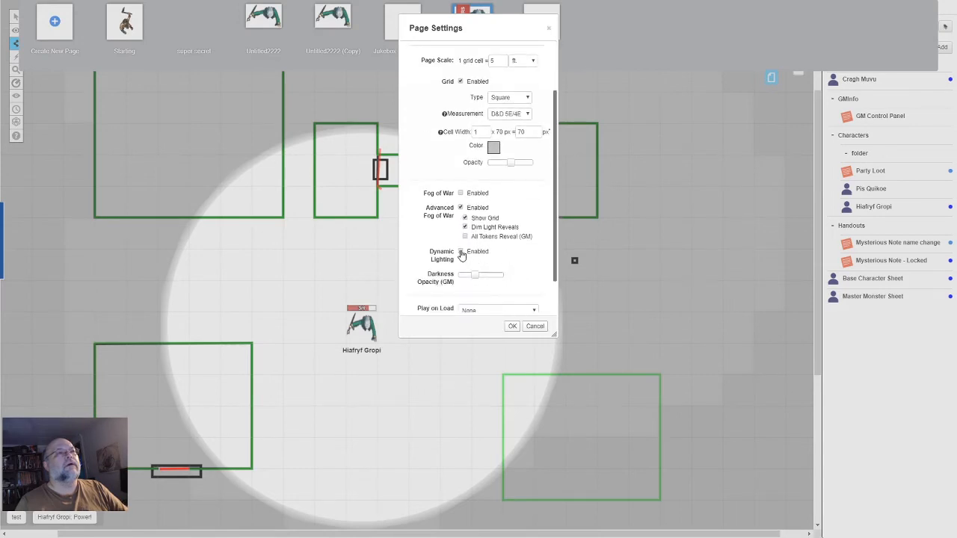
left_click(461, 253)
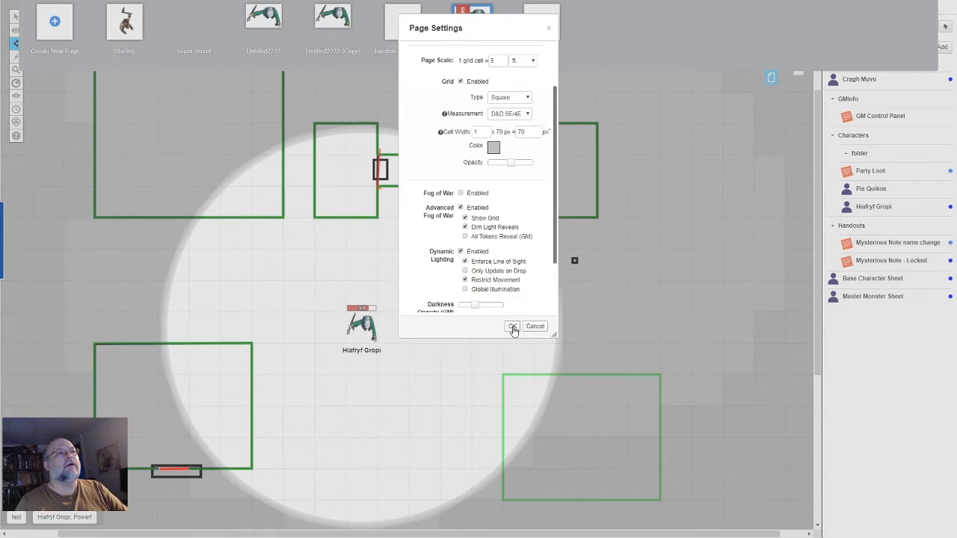
left_click(513, 327)
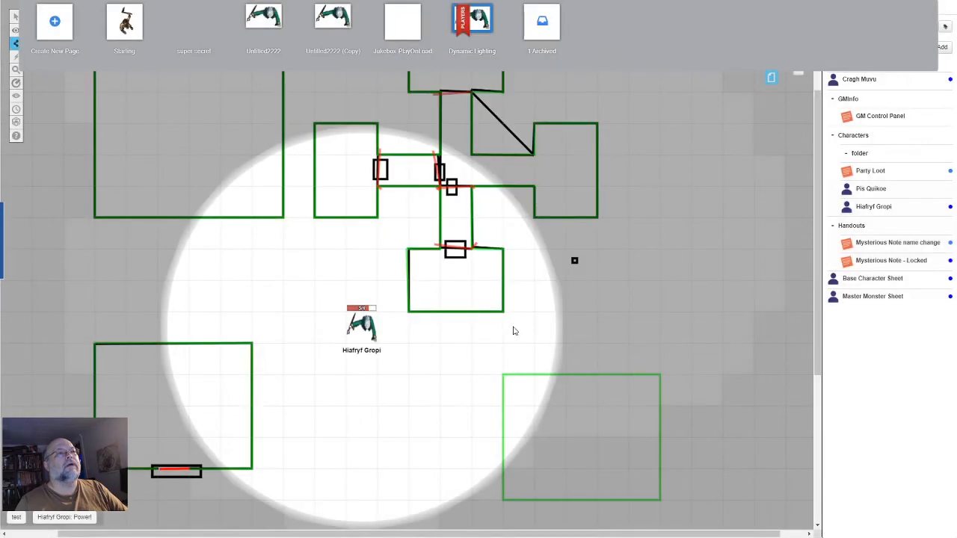
Disable Advanced Fog of War in the Dynamic Lighting page's settings and save the change.
left_click(448, 14)
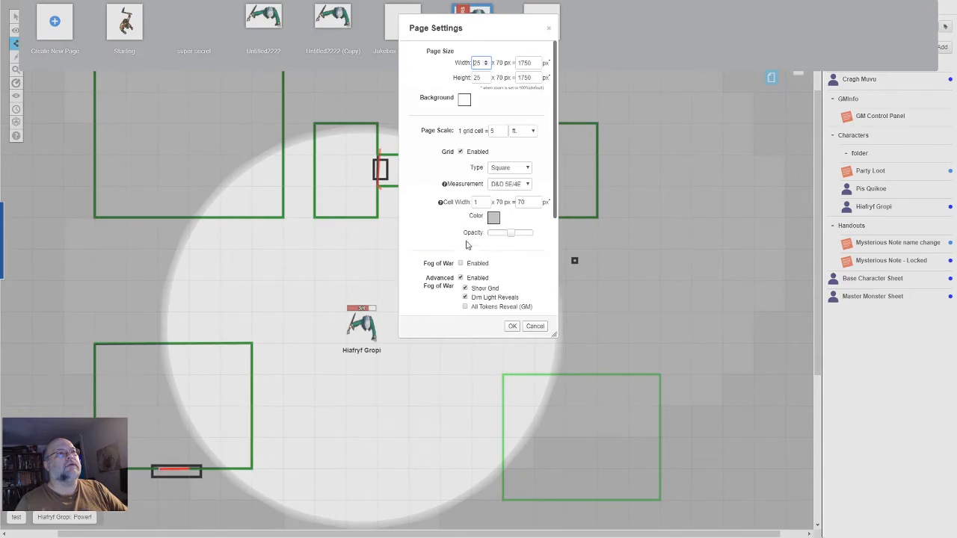
left_click(461, 279)
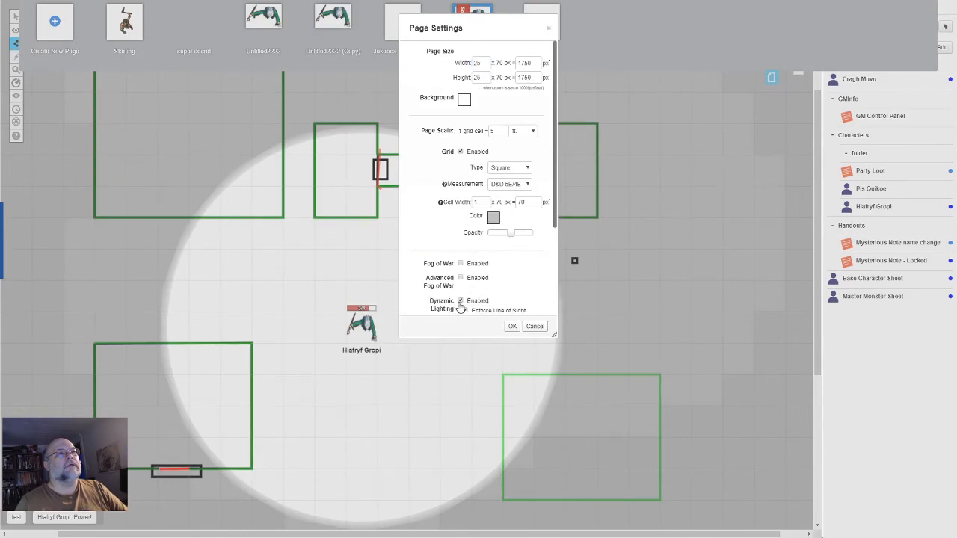
left_click(512, 326)
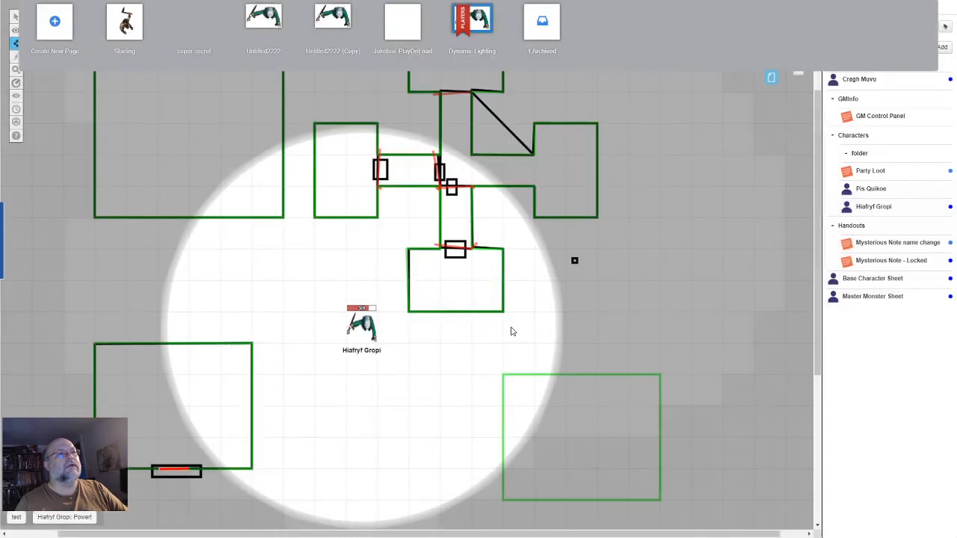
Reset the page's fog so that all revealed areas of the map are completely hidden again.
left_click(684, 199)
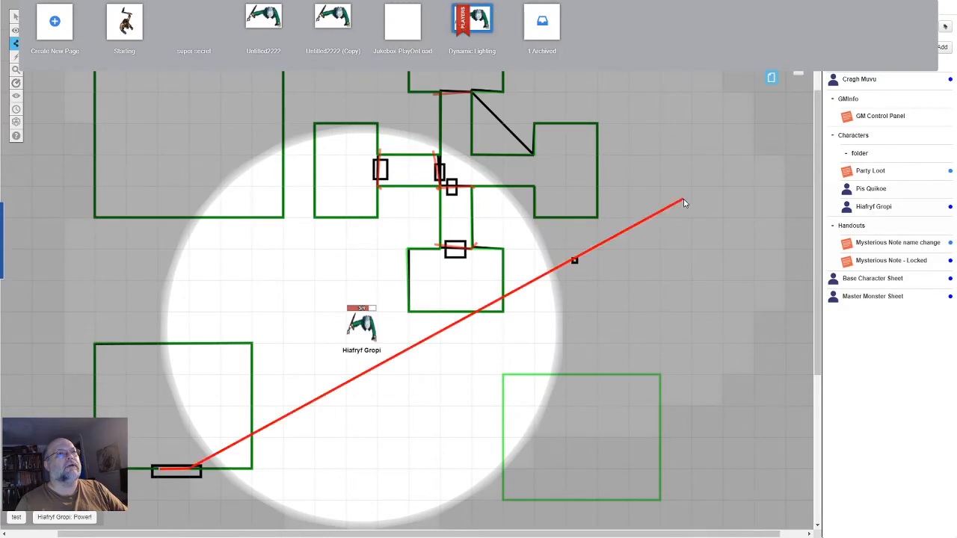
left_click(771, 79)
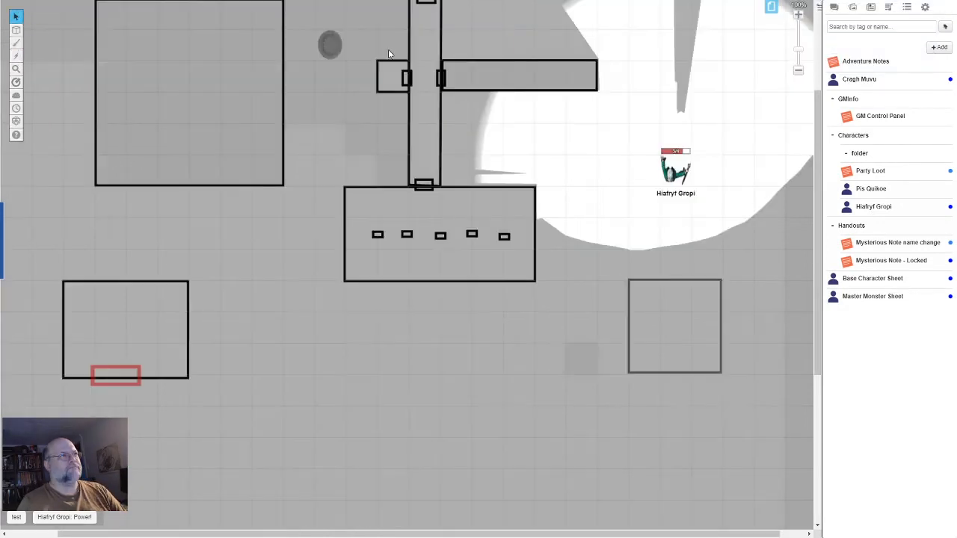
mouse_move(15, 95)
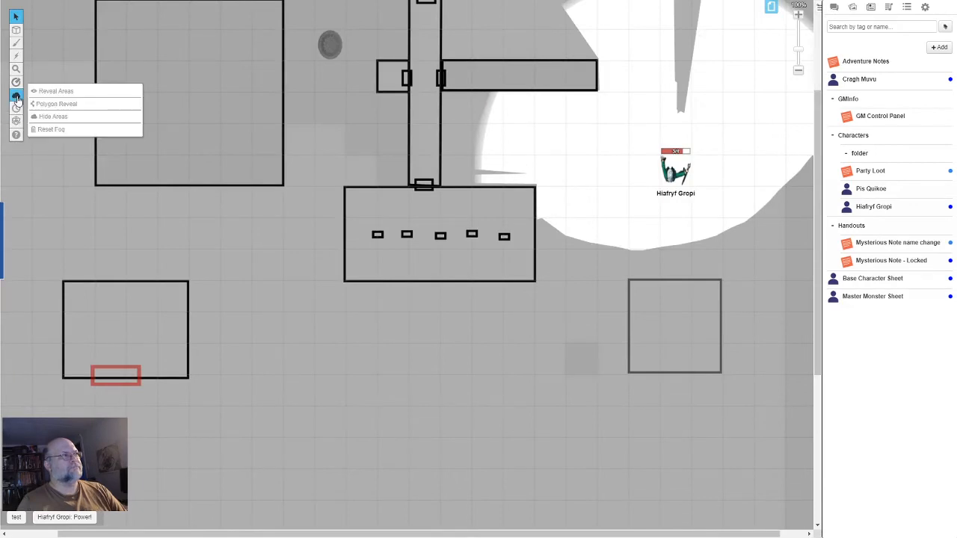
left_click(53, 129)
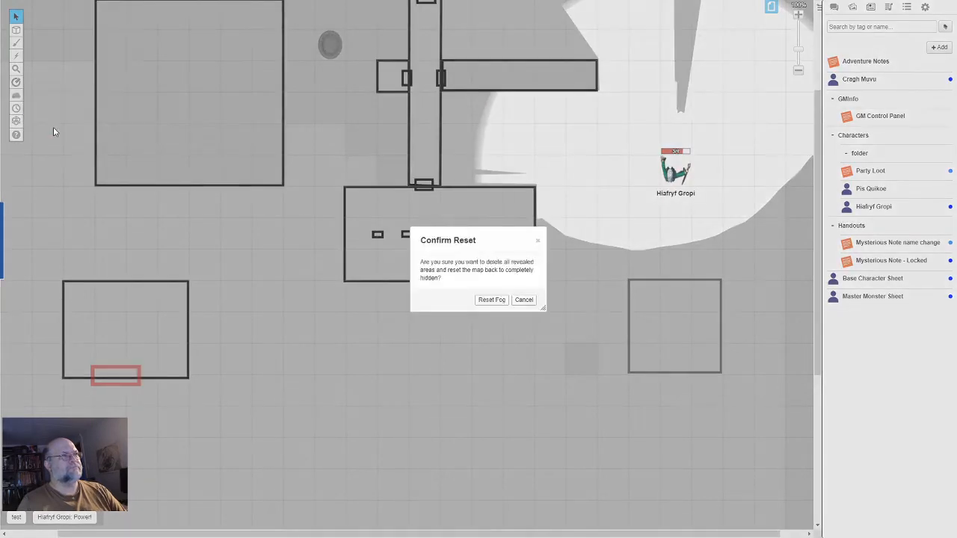
left_click(492, 300)
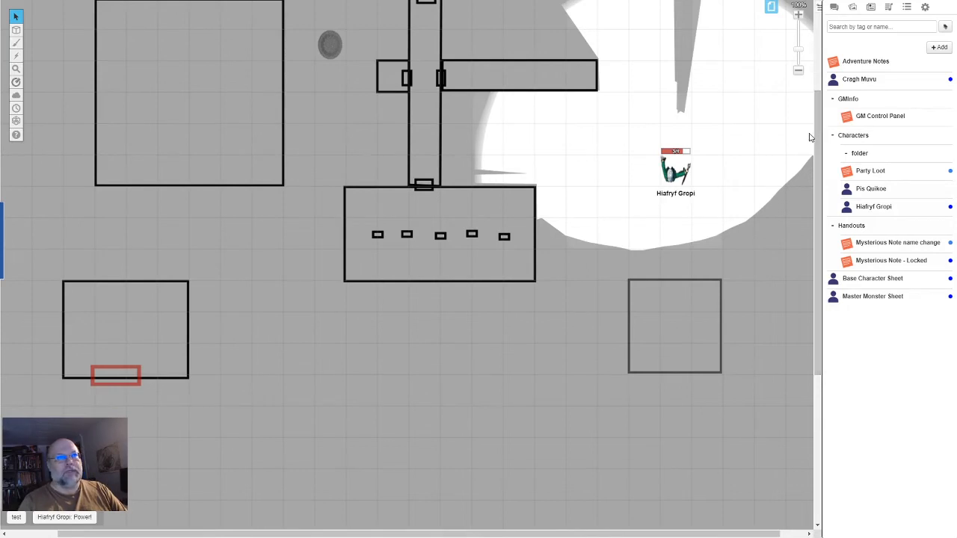
Examine the light-blocking lines on the Dynamic Lighting layer, and return to the Objects & Tokens layer.
key("alt+Tab")
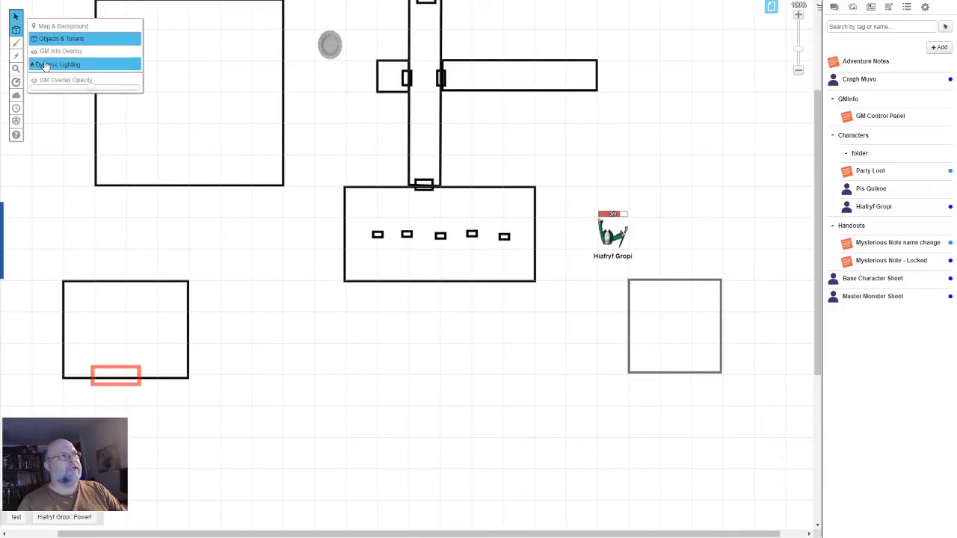
left_click(45, 65)
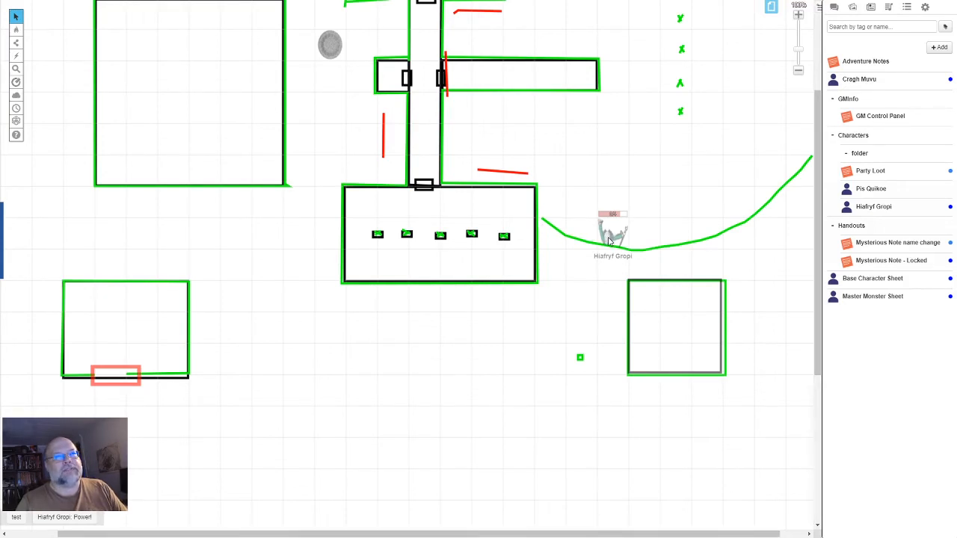
mouse_move(18, 34)
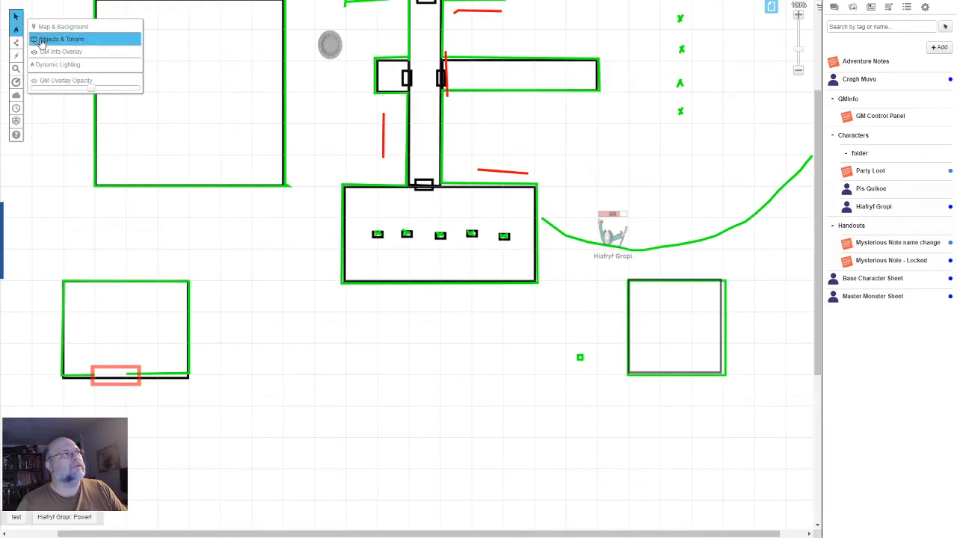
left_click(41, 39)
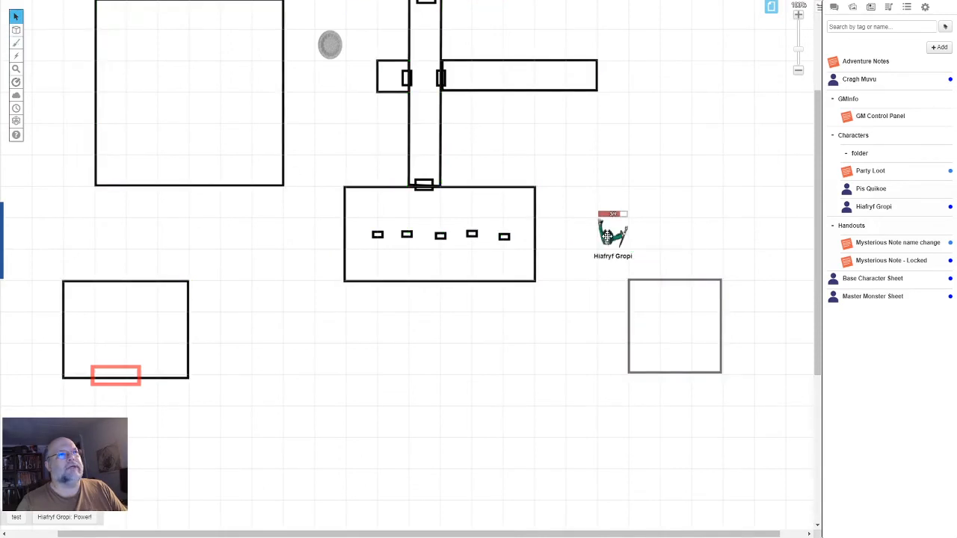
Move the character token into the small southeast room and switch to the Dynamic Lighting layer.
left_click_drag(607, 235, 578, 262)
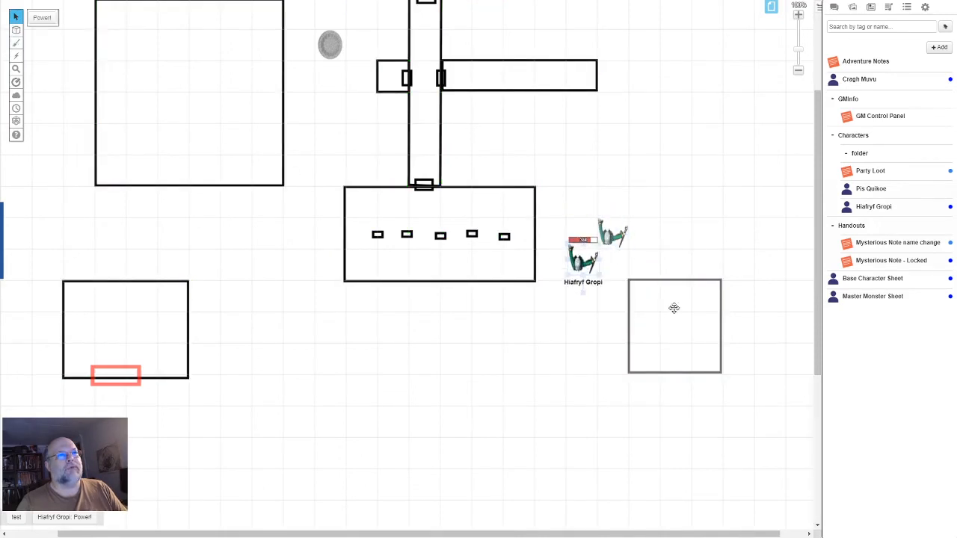
left_click_drag(673, 307, 682, 310)
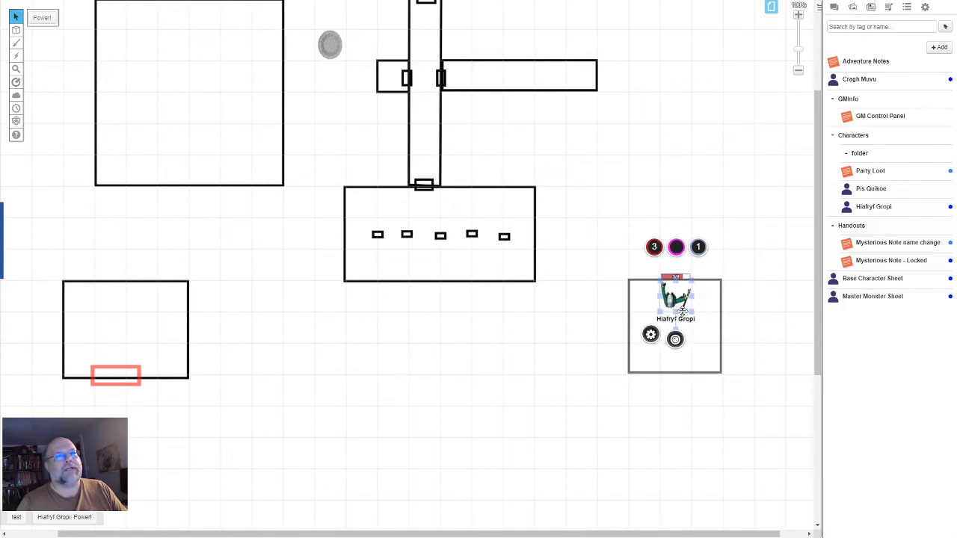
mouse_move(17, 31)
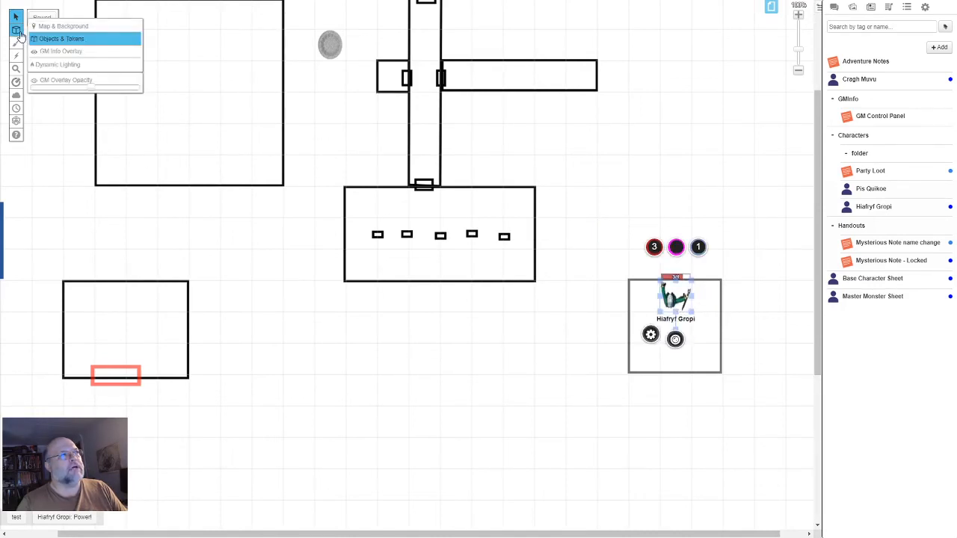
left_click(49, 65)
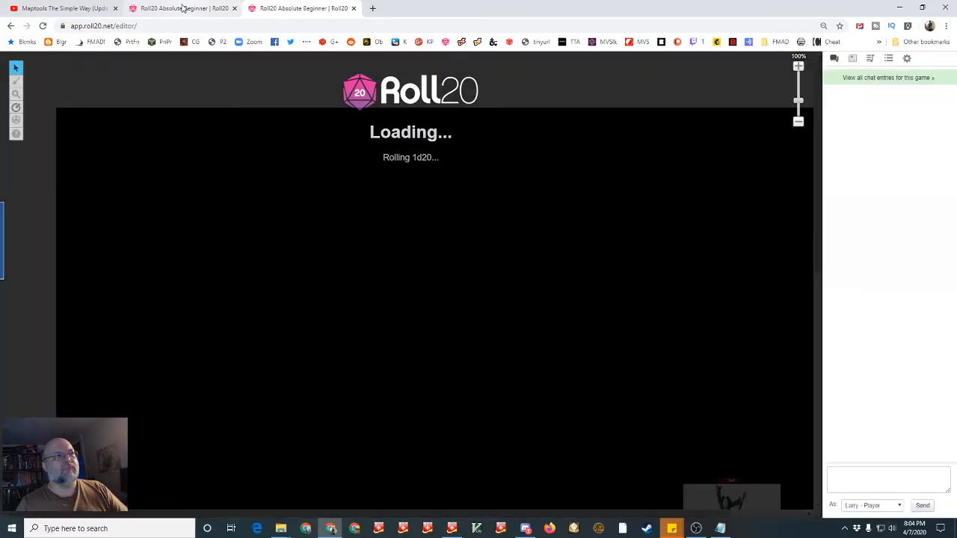
Reload the GM tab, and in the player view move the character token to the northwest corner of the southeast room.
left_click(182, 8)
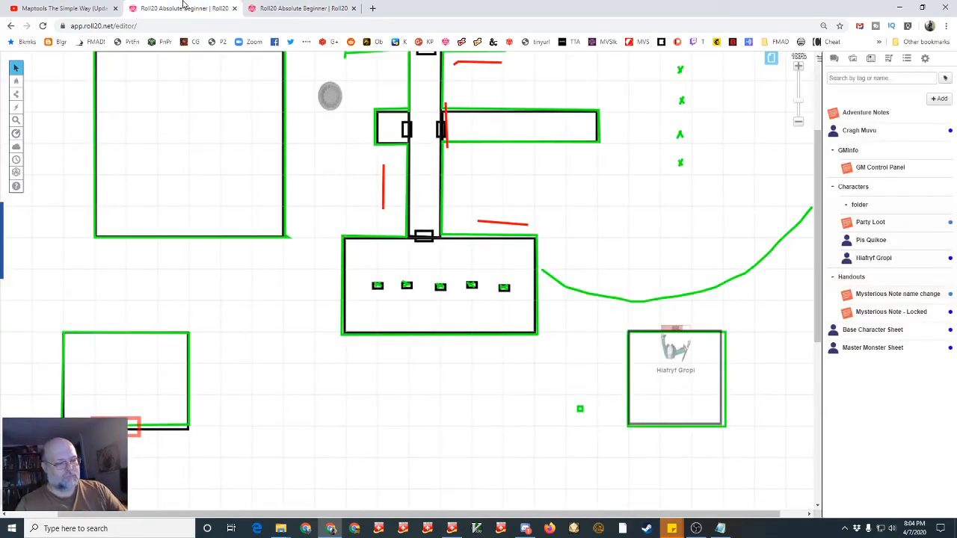
key("F5")
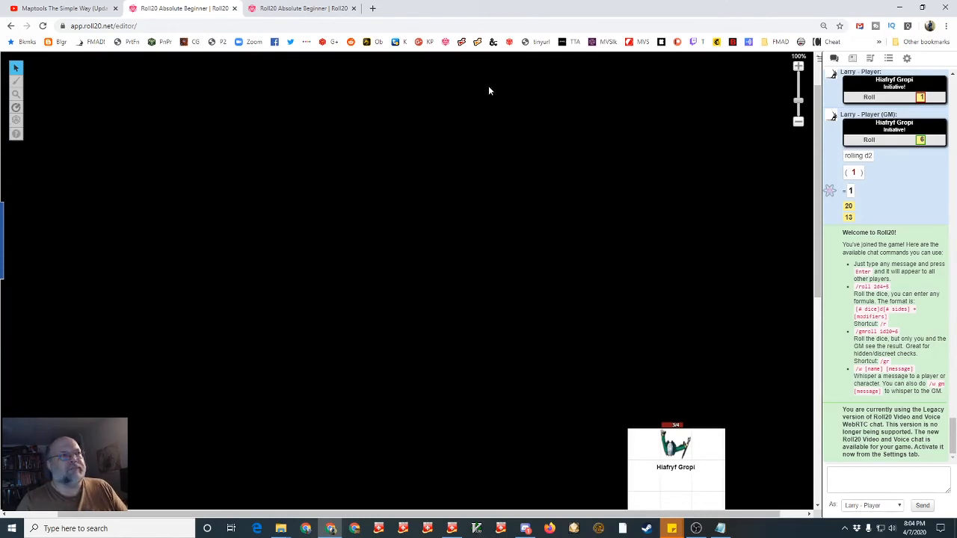
left_click(299, 12)
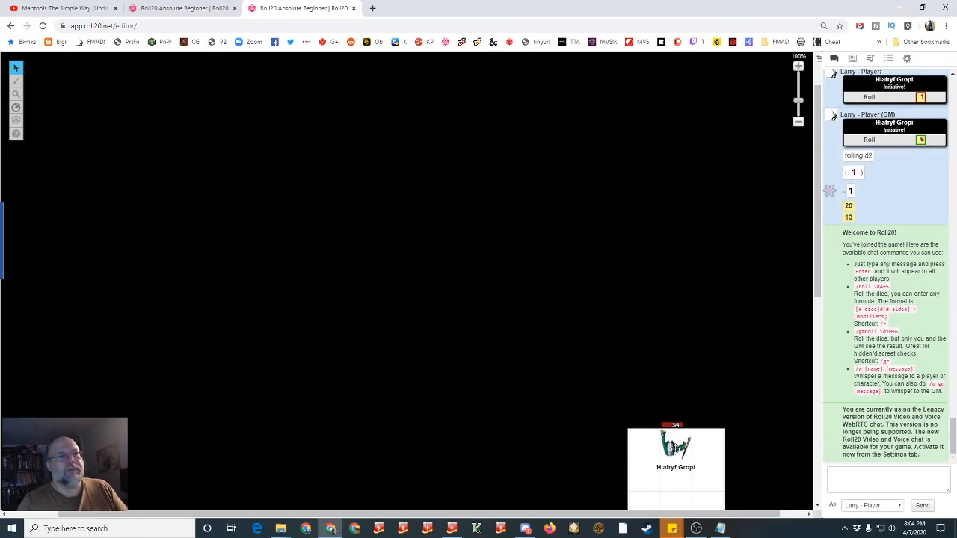
left_click(637, 448)
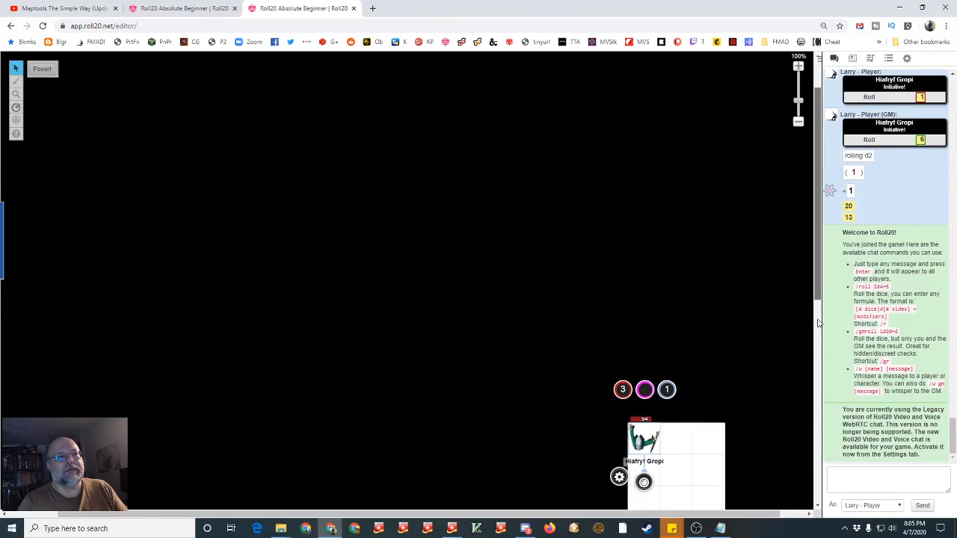
scroll(819, 320, "down", 2)
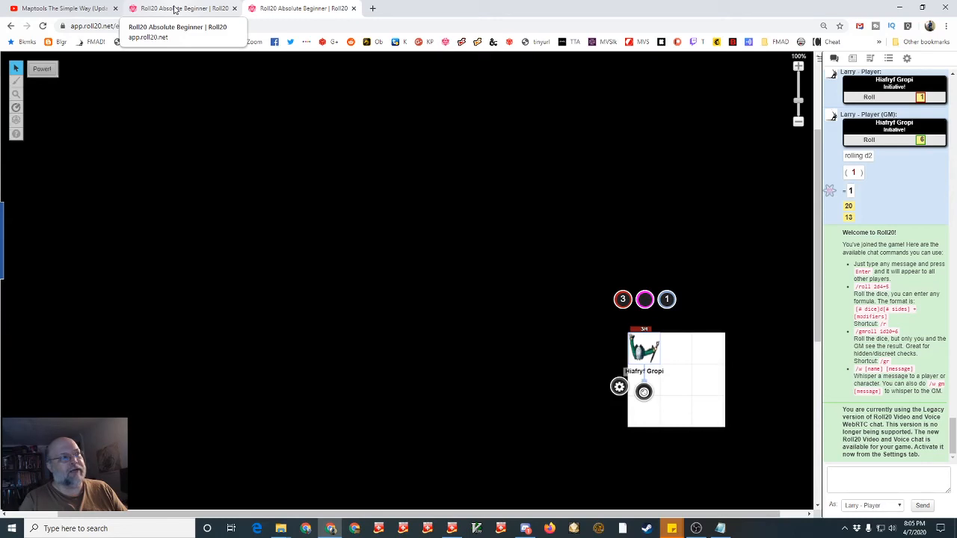
Return to the reloaded GM tab and rejoin the game as GM from the settings.
left_click(175, 9)
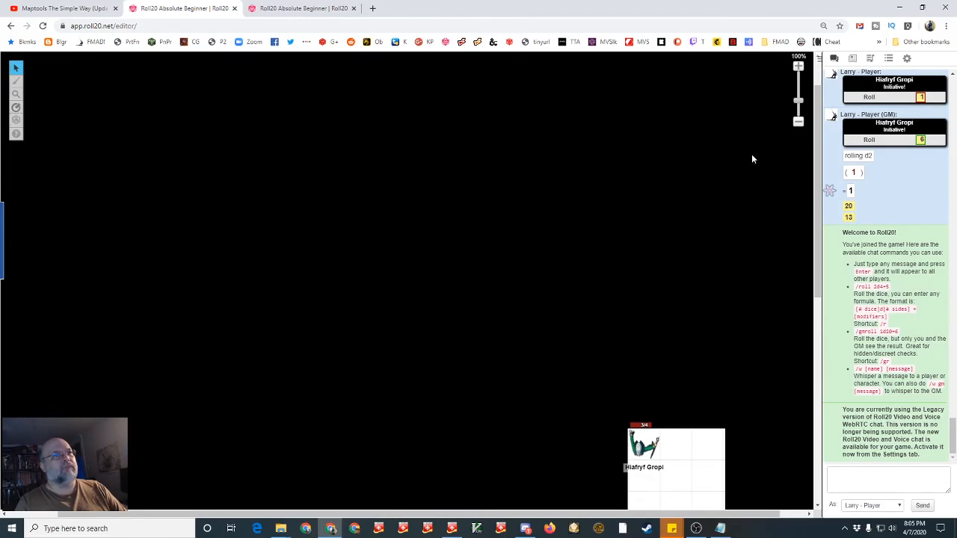
left_click(908, 60)
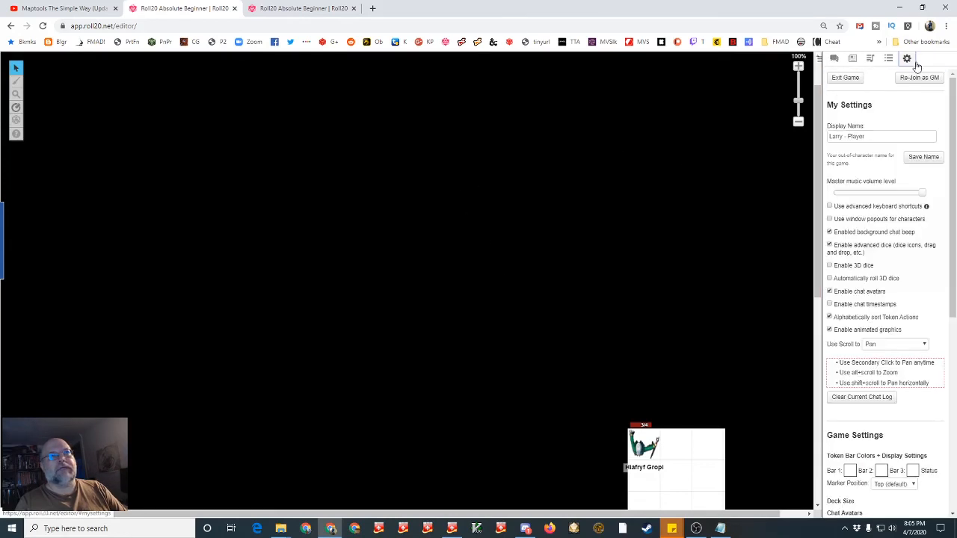
left_click(919, 78)
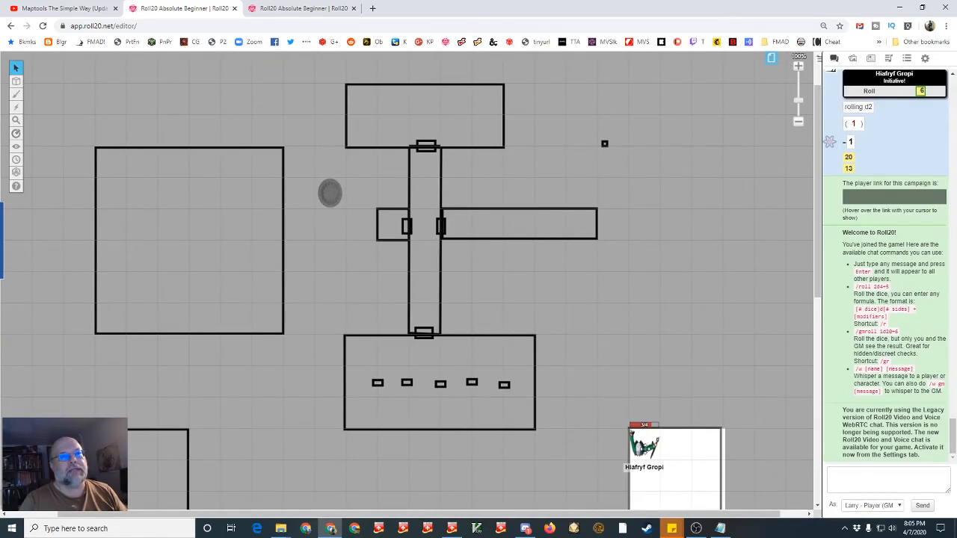
Move the character token out of the southeast room to the open floor just west of it, and check the player view.
left_click(643, 449)
left_click_drag(640, 449, 603, 458)
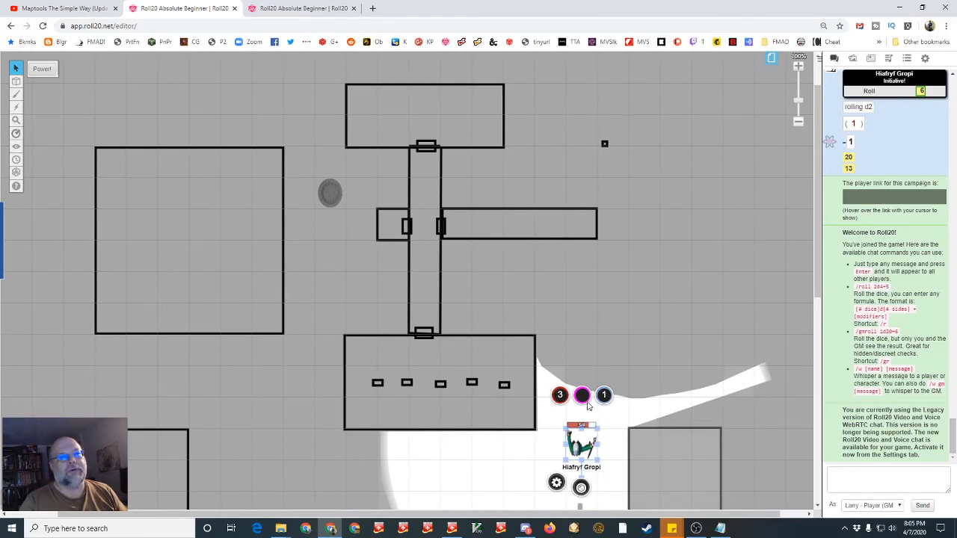
left_click(281, 9)
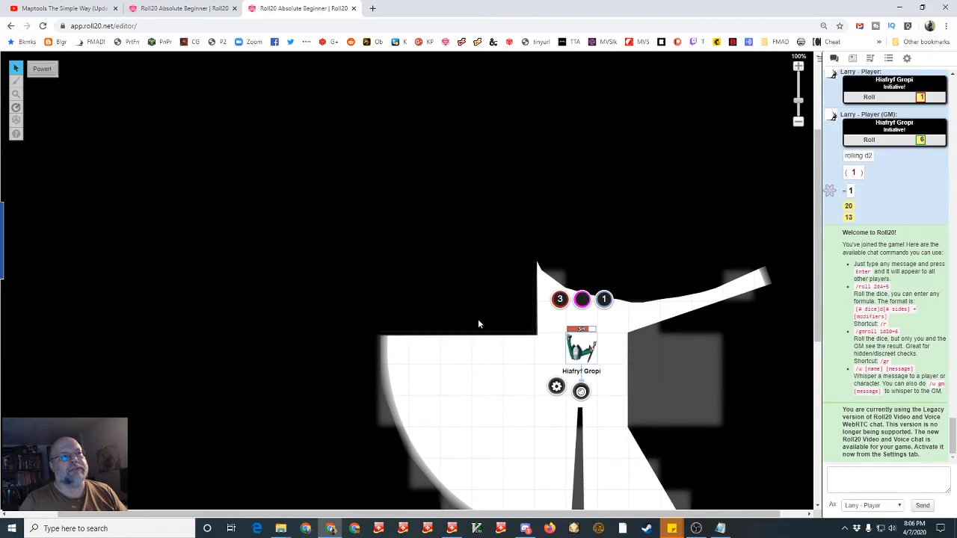
left_click(173, 8)
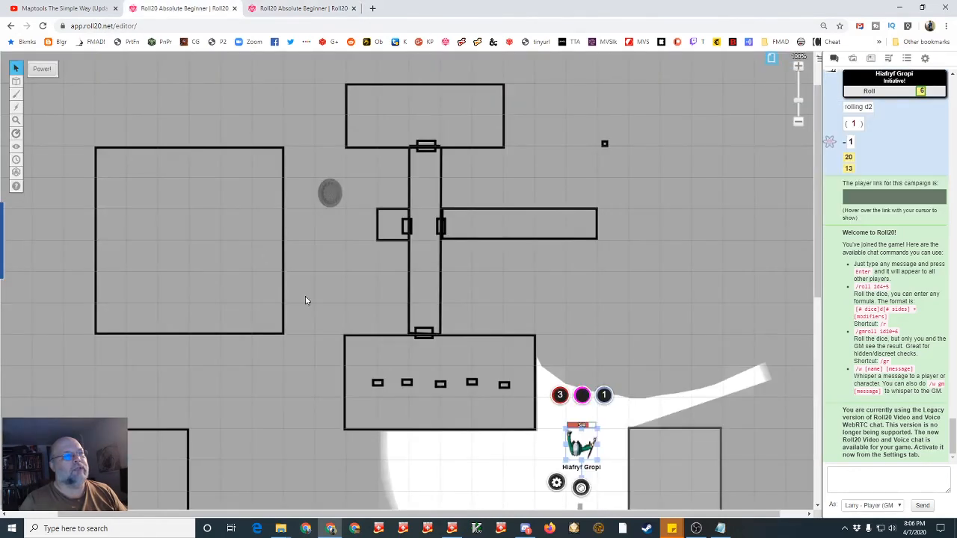
On the Dynamic Lighting layer, shift the southwest room's green barrier slightly south, past the drawn south wall.
scroll(694, 260, "down", 2)
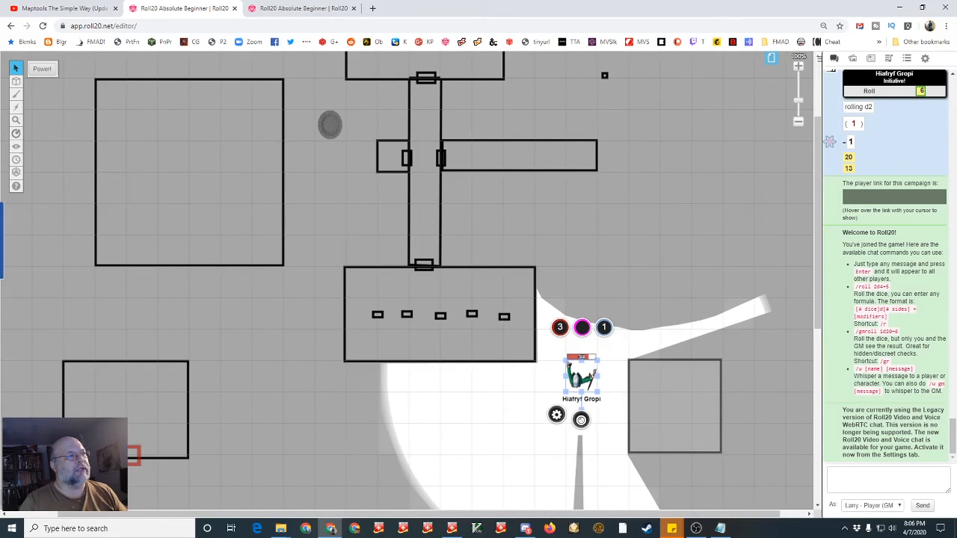
mouse_move(16, 81)
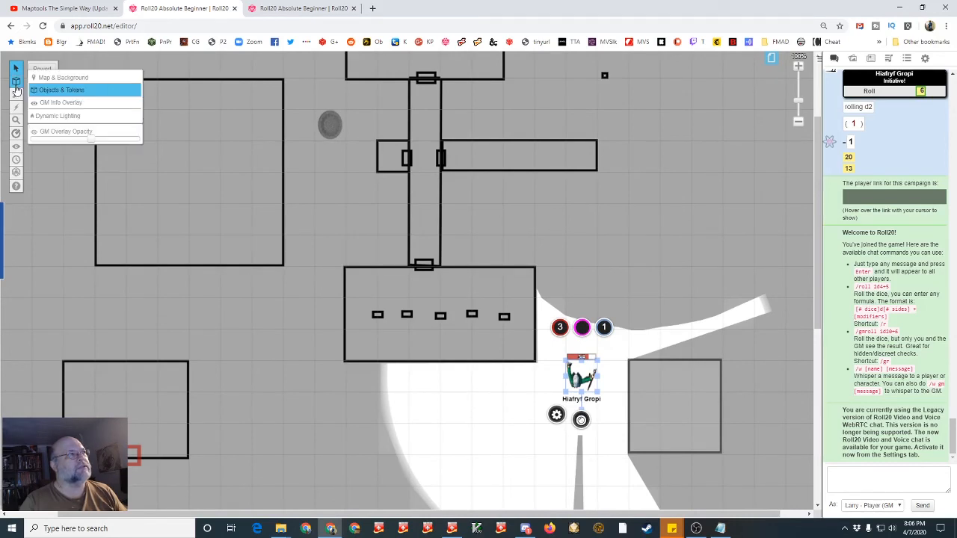
left_click(46, 117)
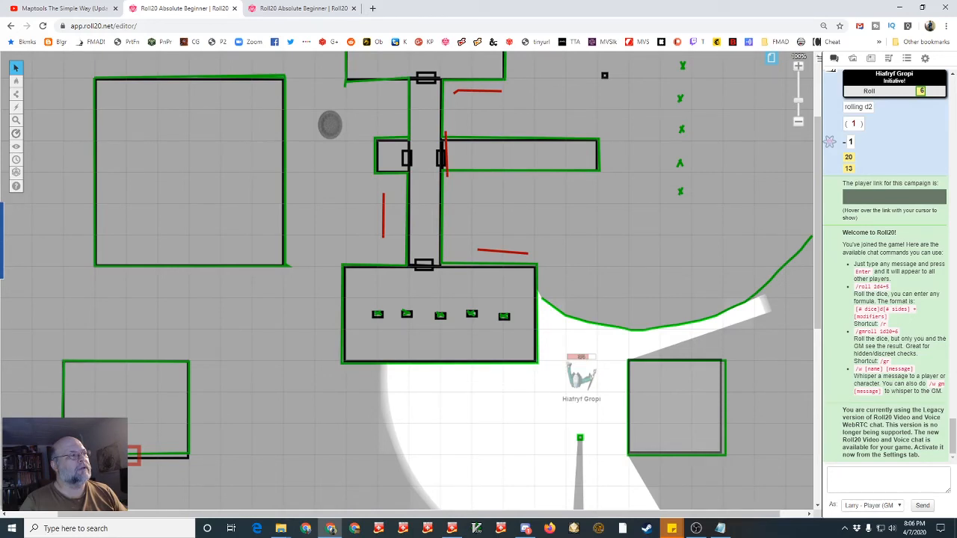
left_click(134, 454)
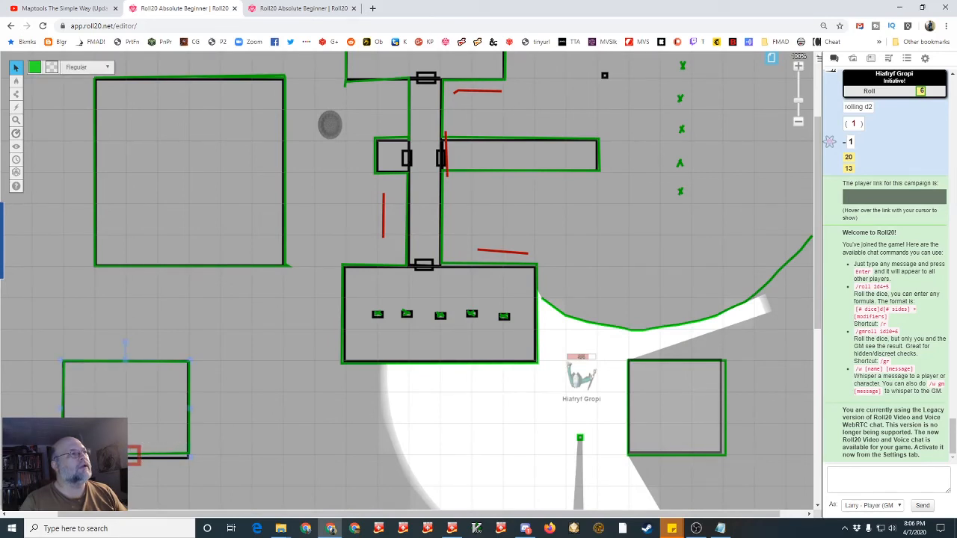
left_click_drag(144, 438, 143, 451)
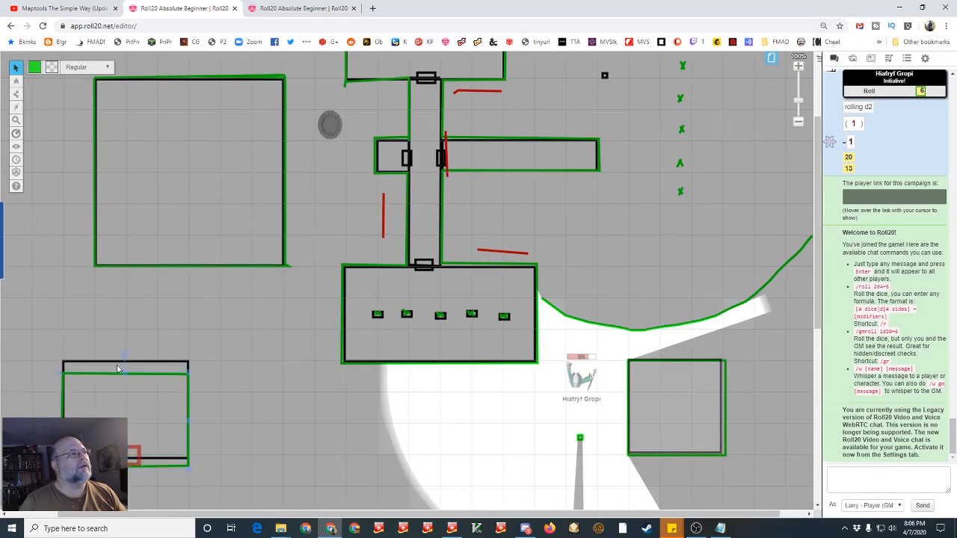
In the player view, move the character token below the southwest room, try to move it through the south doorway, and return to the GM view.
key("ctrl+Tab")
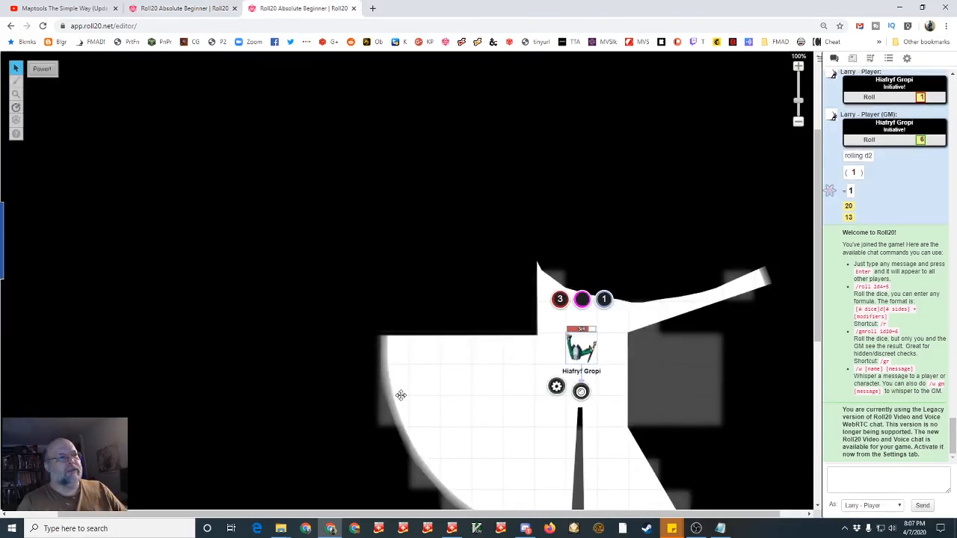
left_click_drag(331, 436, 143, 474)
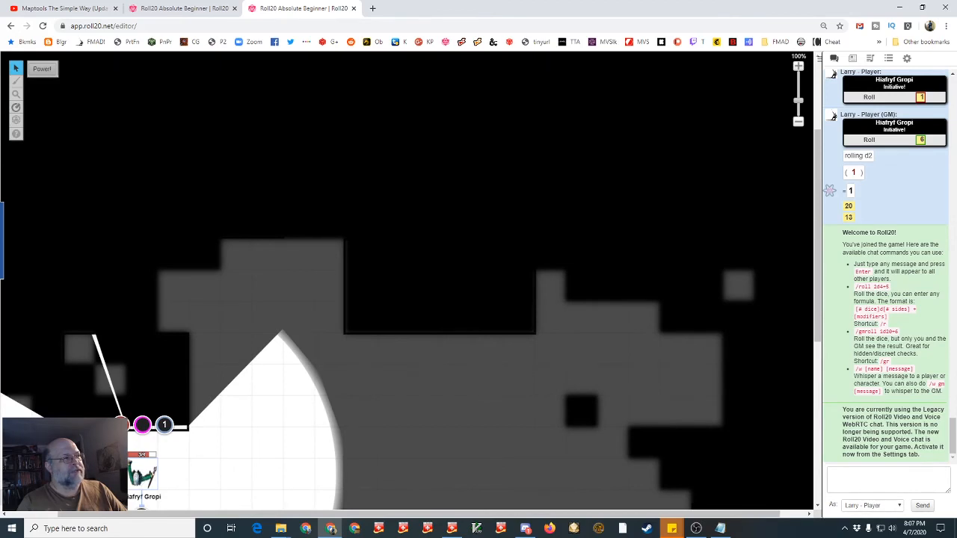
left_click_drag(142, 477, 140, 387)
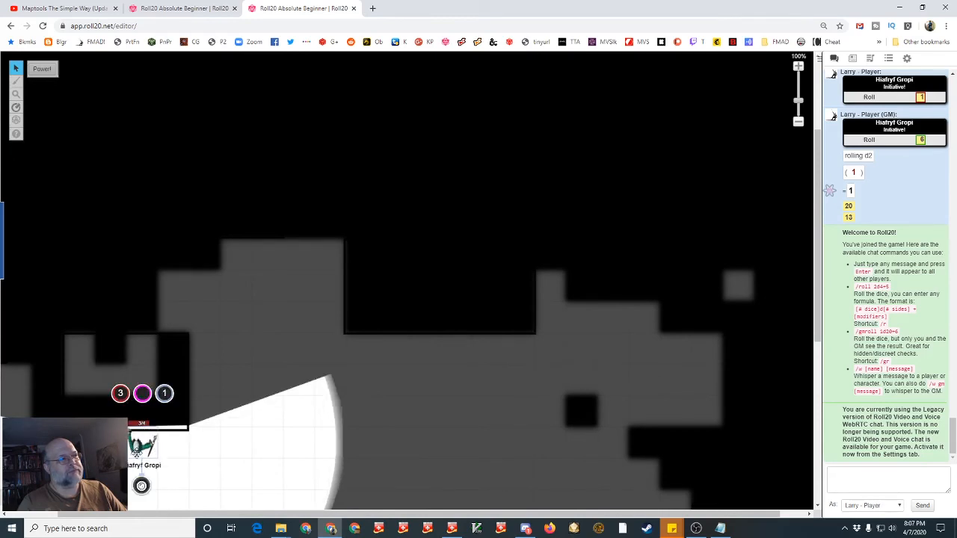
left_click_drag(135, 449, 120, 395)
left_click_drag(129, 429, 111, 396)
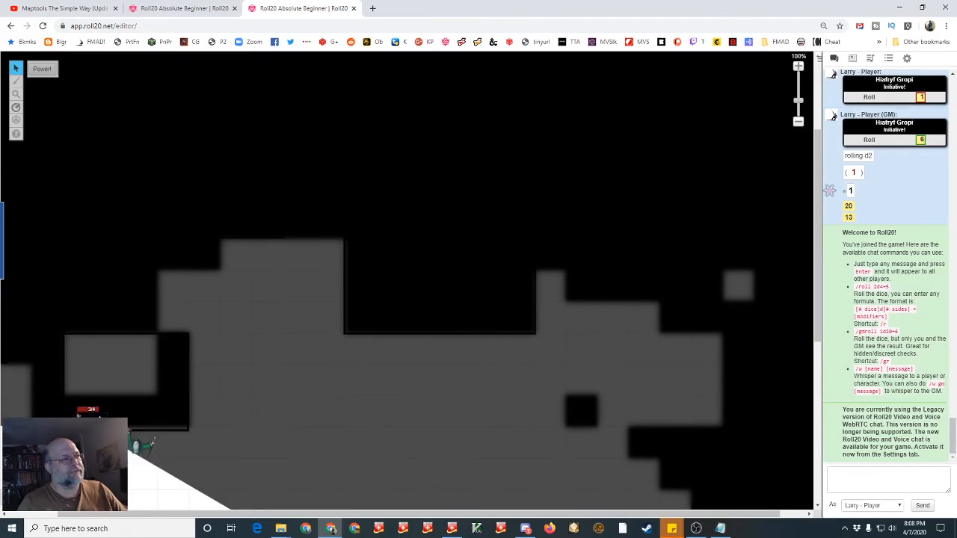
mouse_move(93, 440)
left_mouse_down()
mouse_move(100, 457)
mouse_move(106, 404)
left_mouse_up()
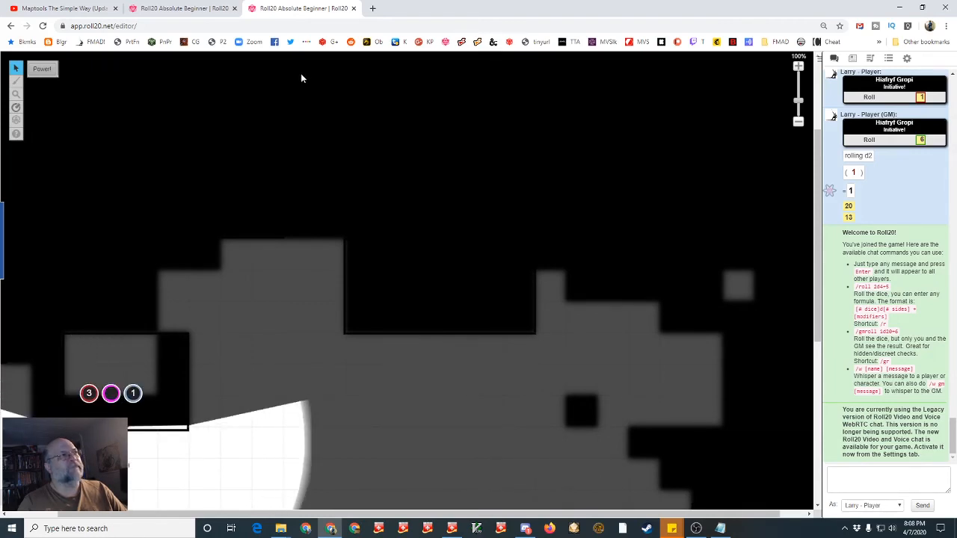
left_click(201, 8)
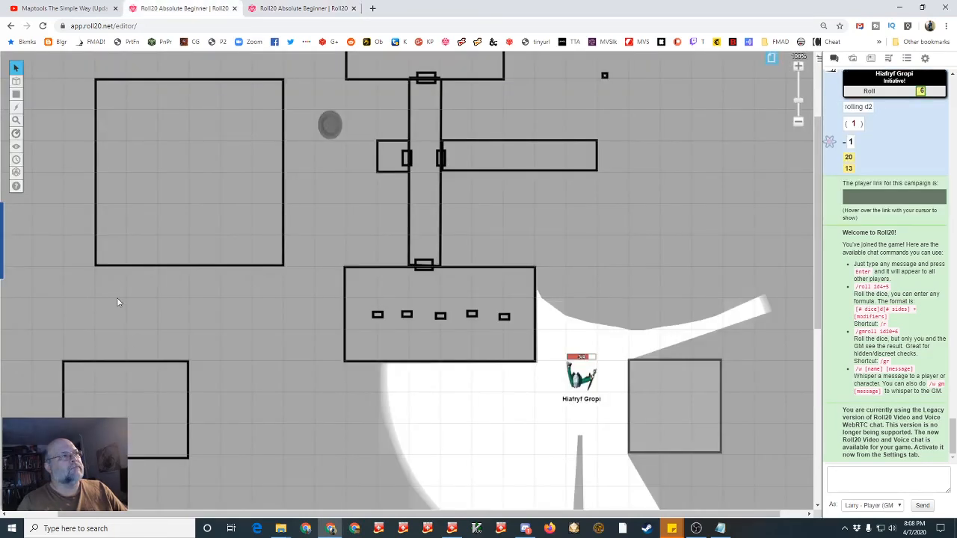
Compare the southwest room's barrier on the Dynamic Lighting layer with the player view, and move the character token slightly northeast inside that room.
mouse_move(17, 83)
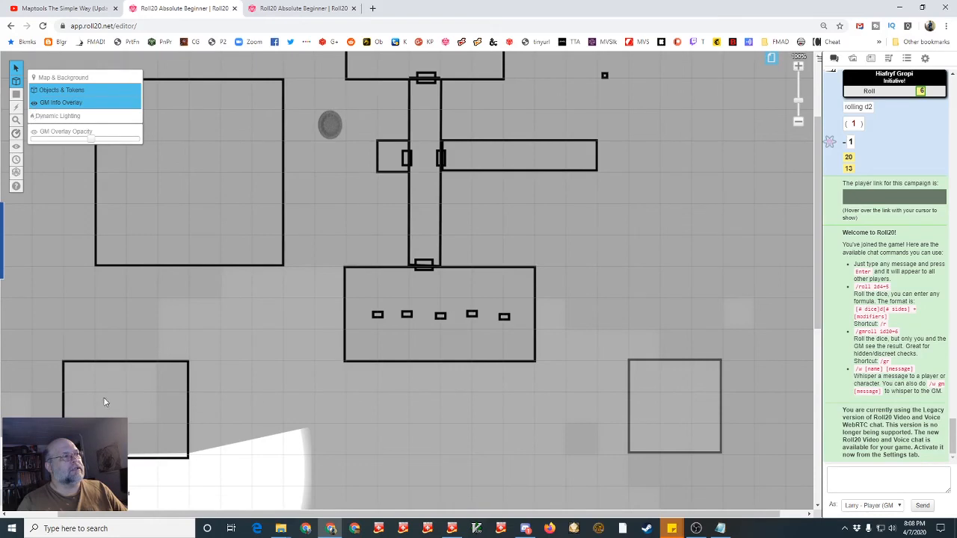
left_click(45, 116)
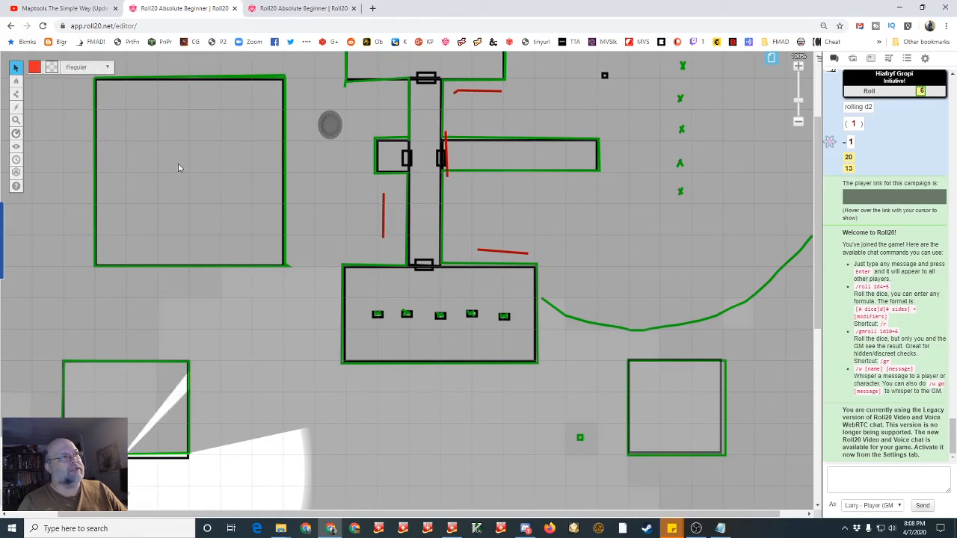
left_click(278, 12)
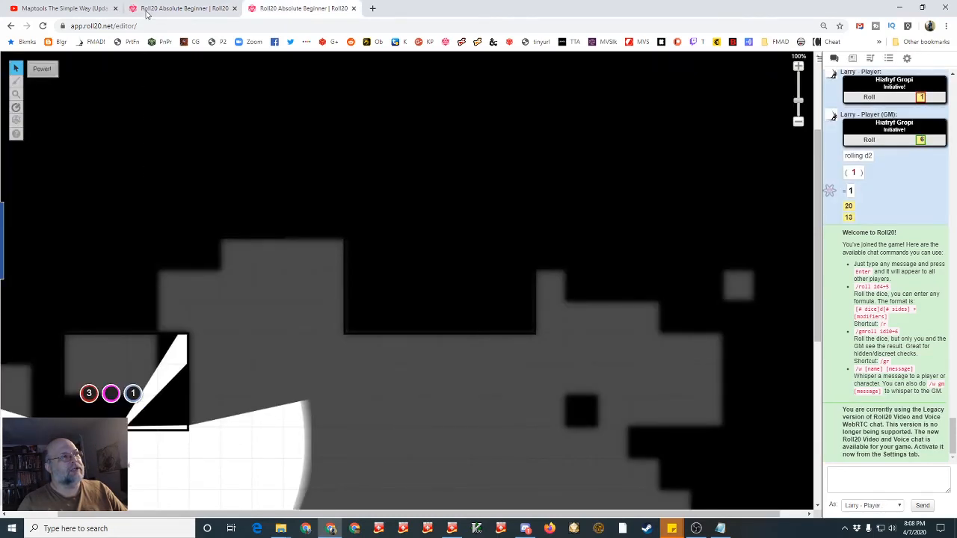
key("ctrl+shift+Tab")
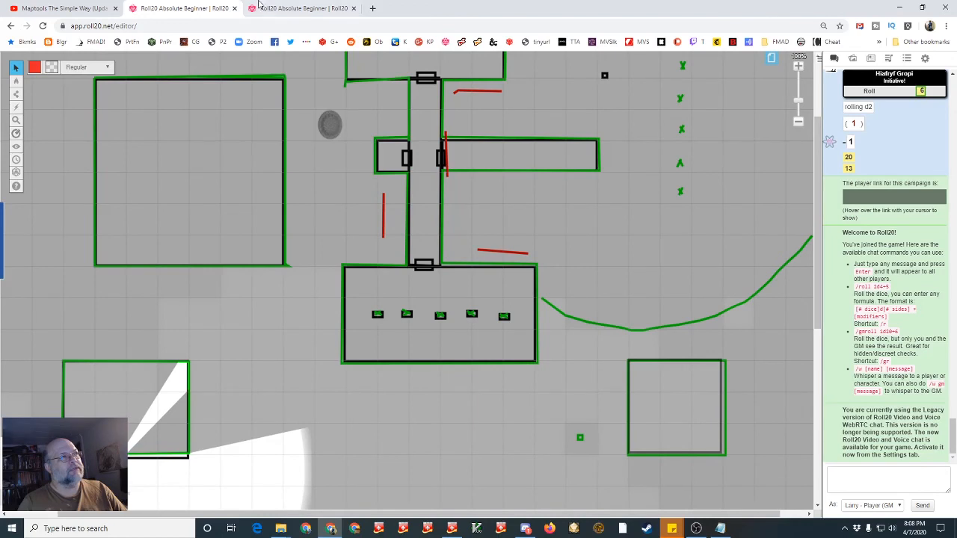
key("ctrl+Tab")
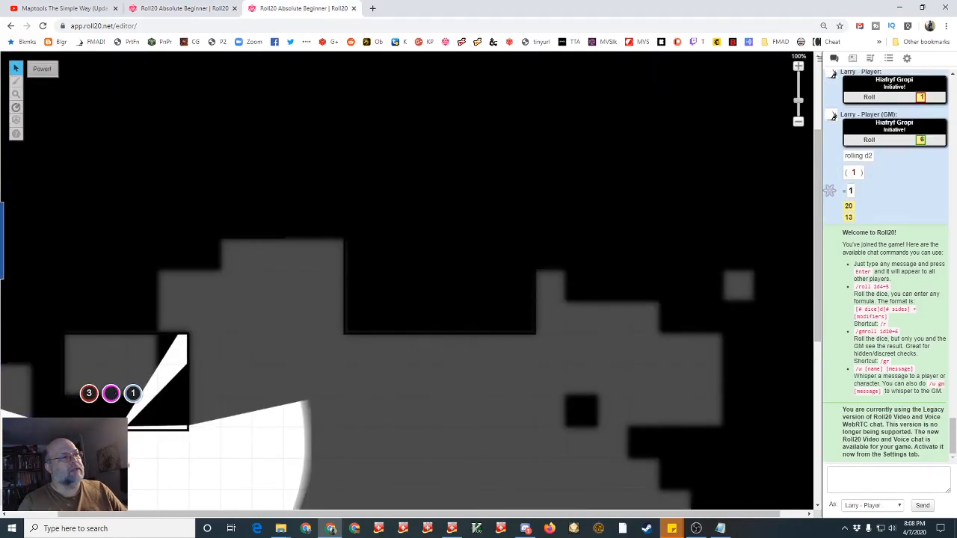
left_click_drag(125, 428, 154, 403)
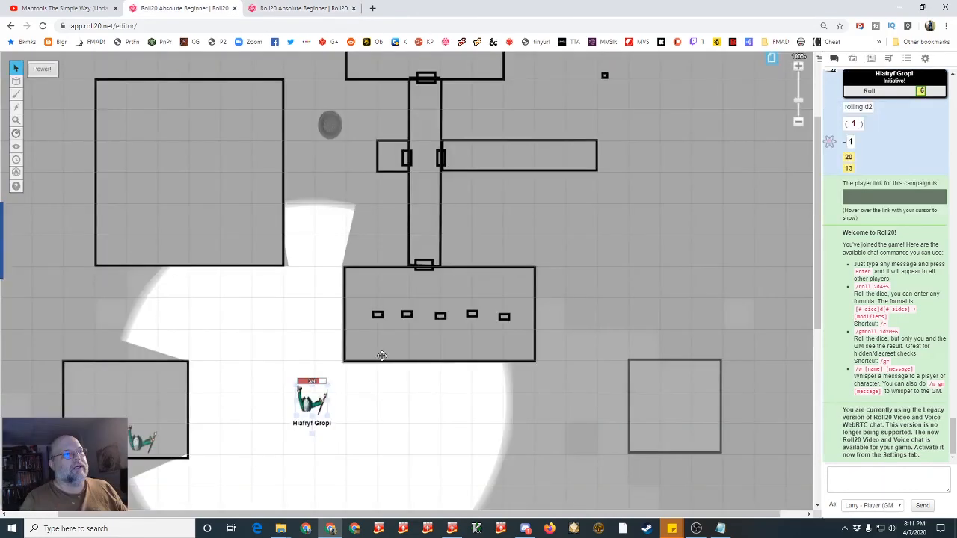
Move the character token into the room with five pillars, and from the player view move it north into the corridor between the side doors.
left_click_drag(382, 356, 405, 327)
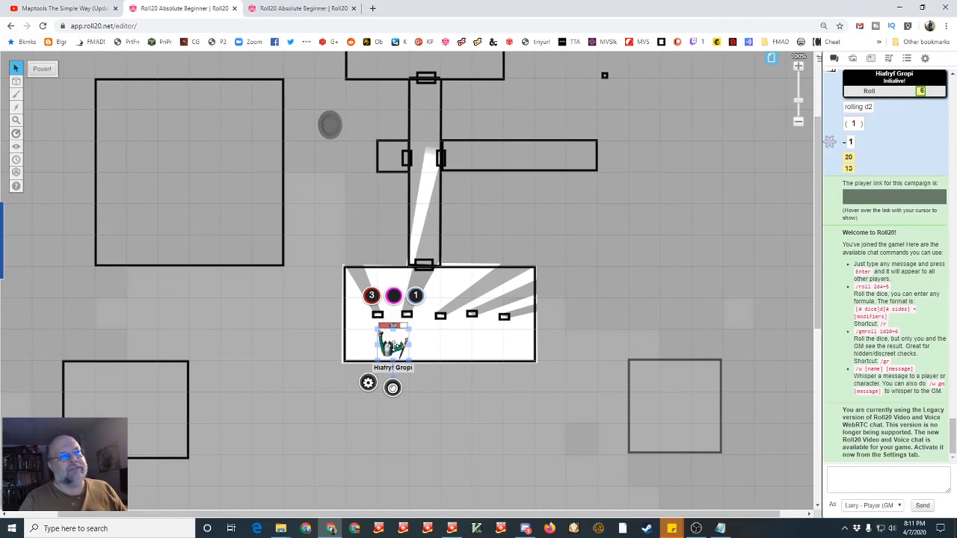
left_click(291, 9)
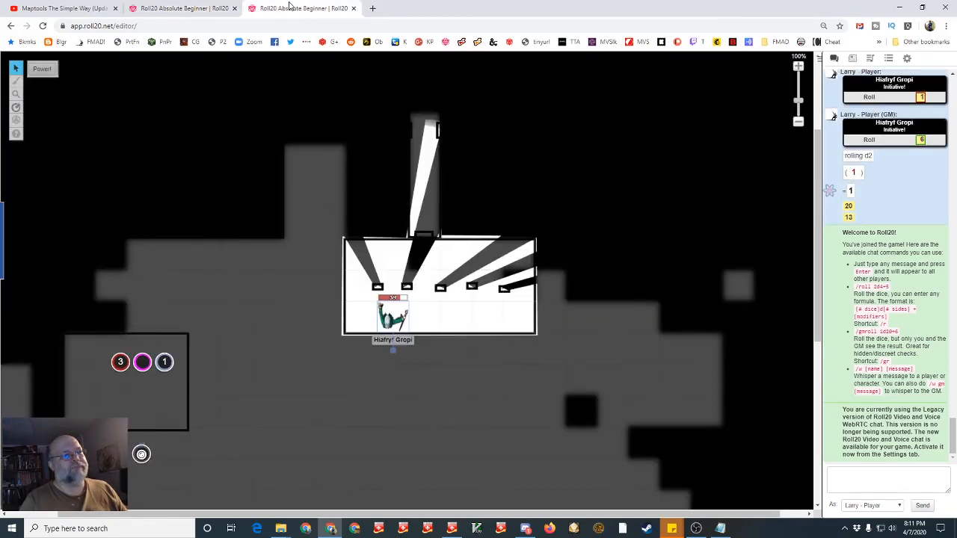
left_click_drag(391, 321, 424, 128)
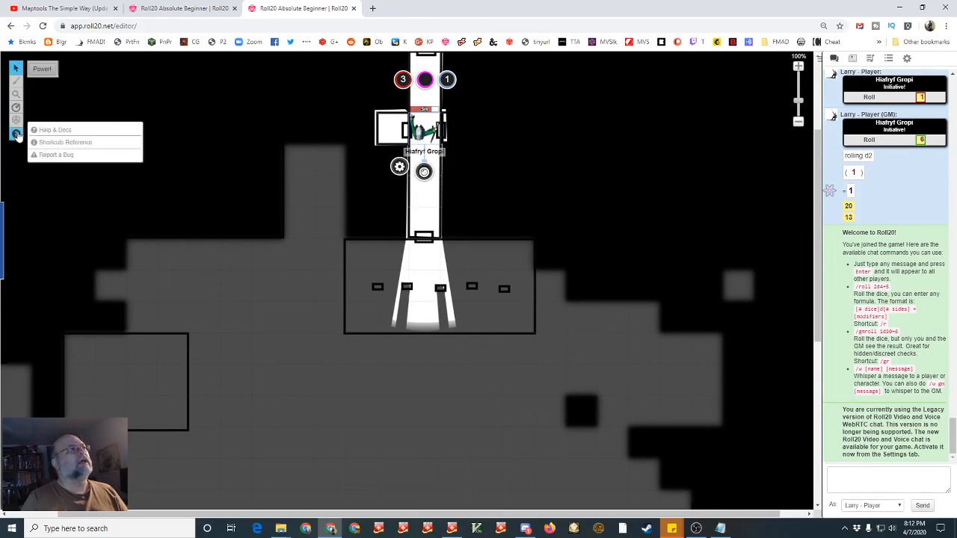
As GM, reset the map's fog to completely hidden and check the result in the player view.
mouse_move(16, 107)
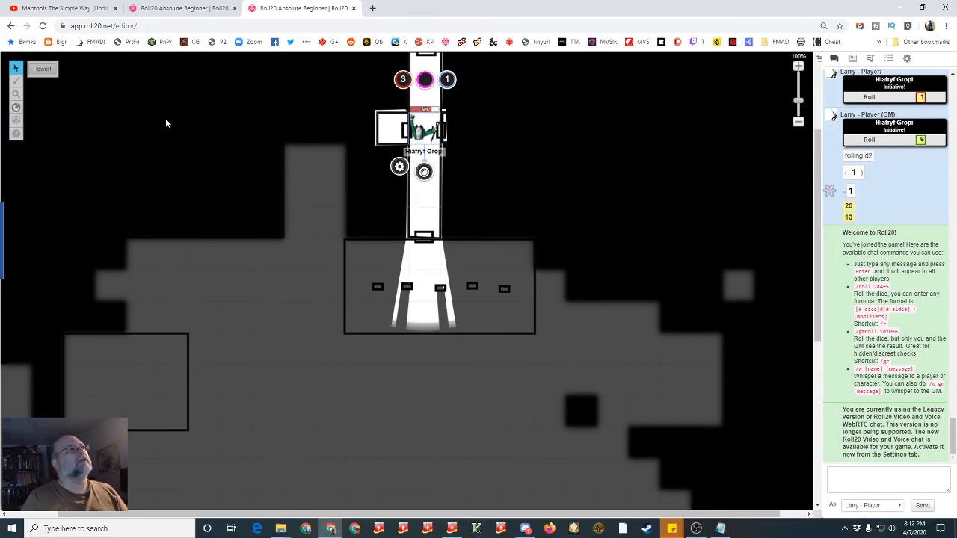
left_click(183, 8)
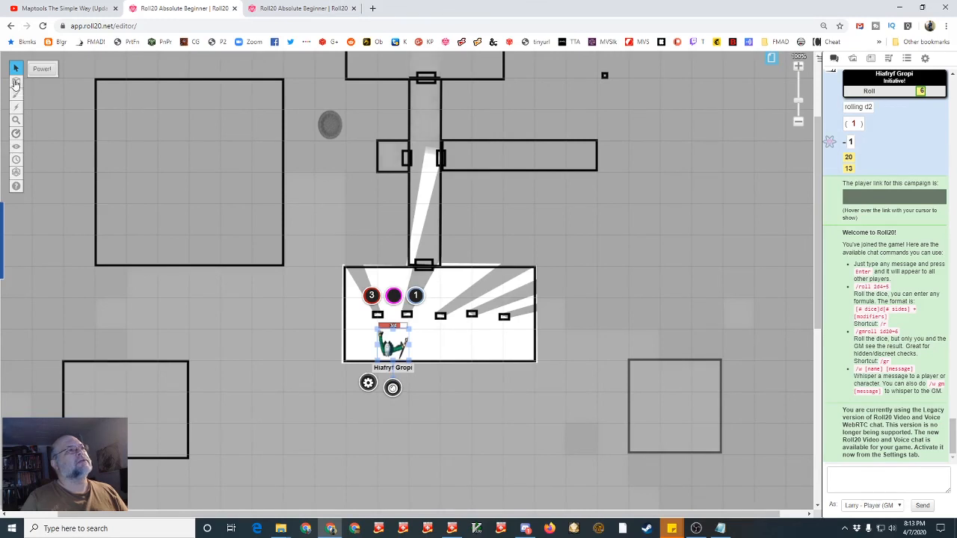
mouse_move(16, 148)
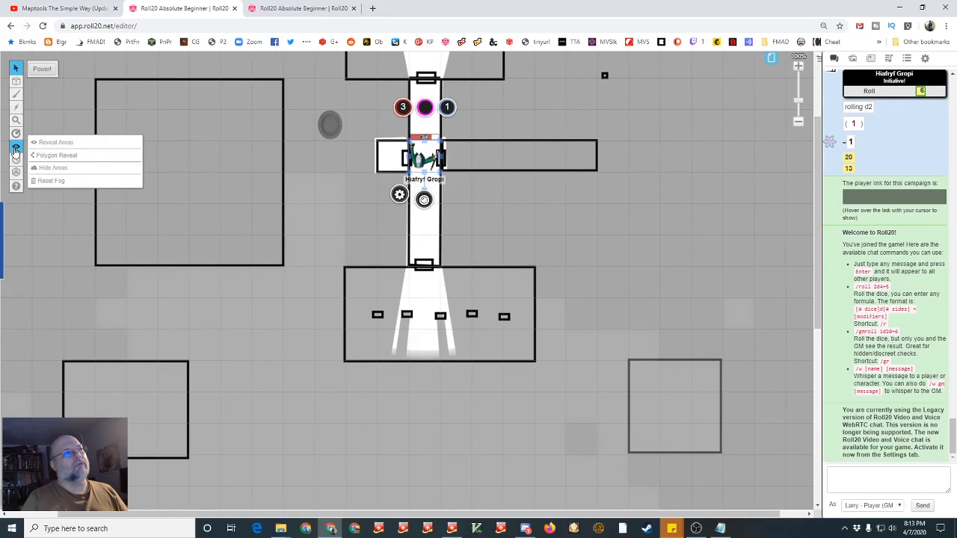
left_click(42, 184)
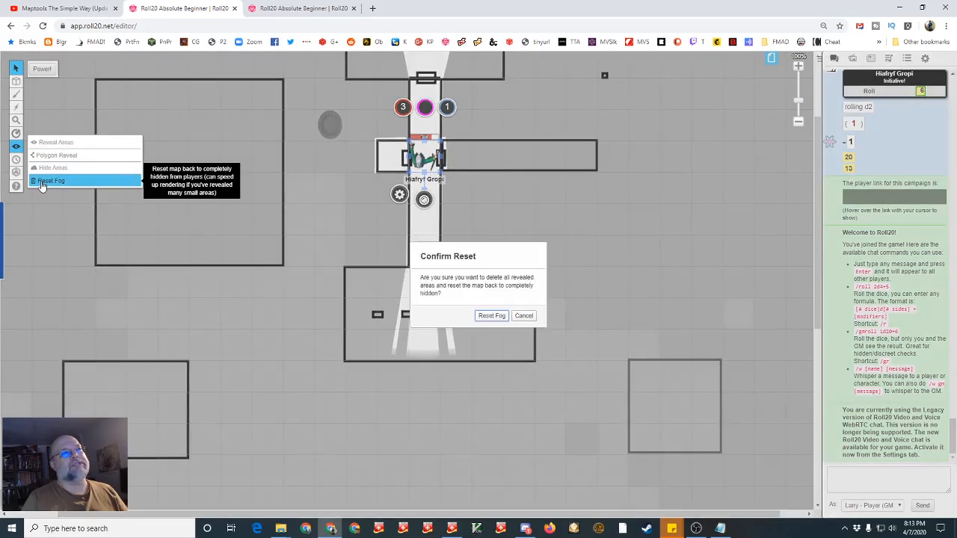
left_click(491, 316)
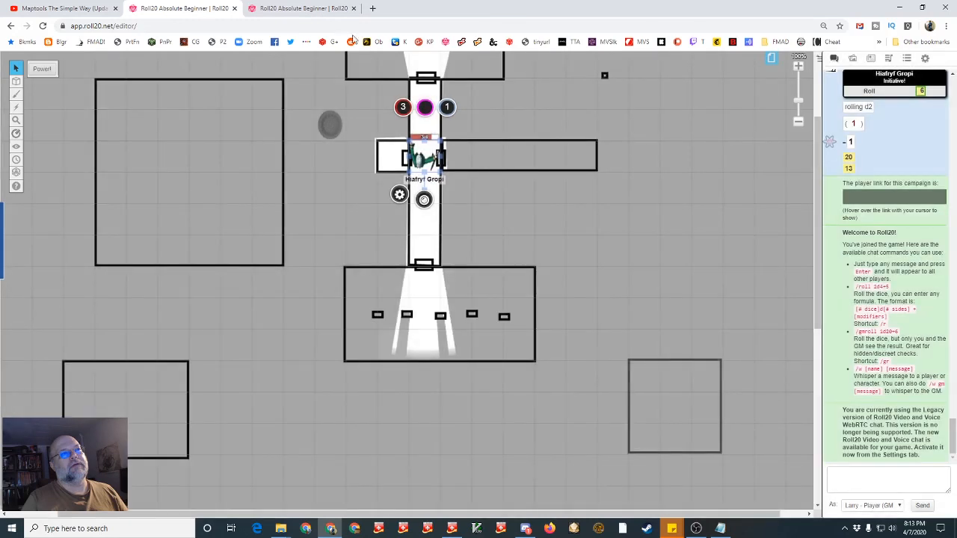
left_click(316, 12)
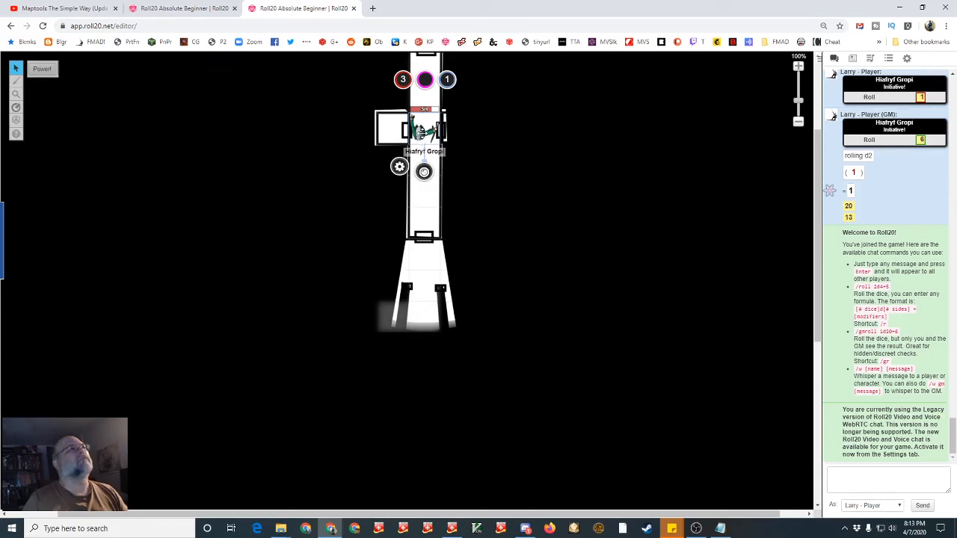
In the GM view, move the character token to the GM Layer, check the player view, and return to the GM tab.
key("ctrl+shift+Tab")
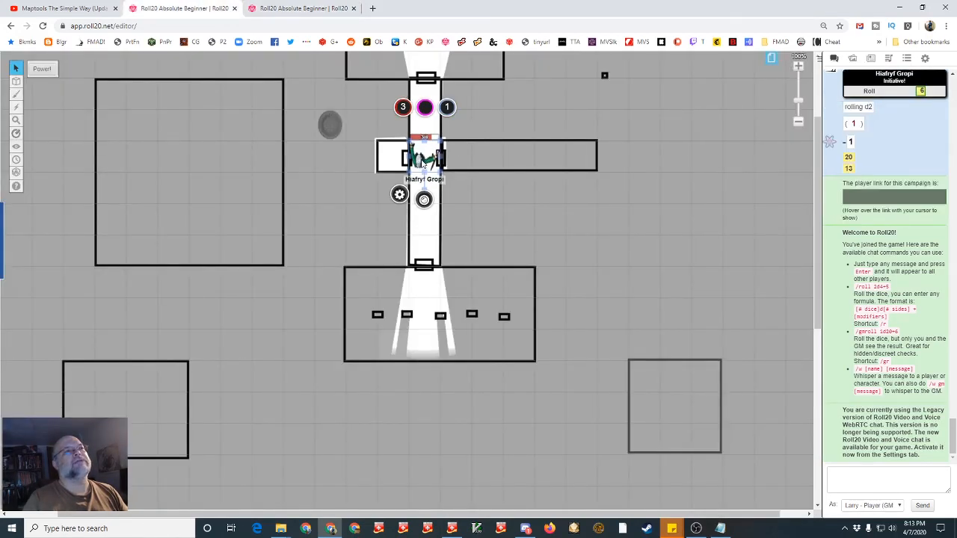
right_click(423, 162)
mouse_move(438, 154)
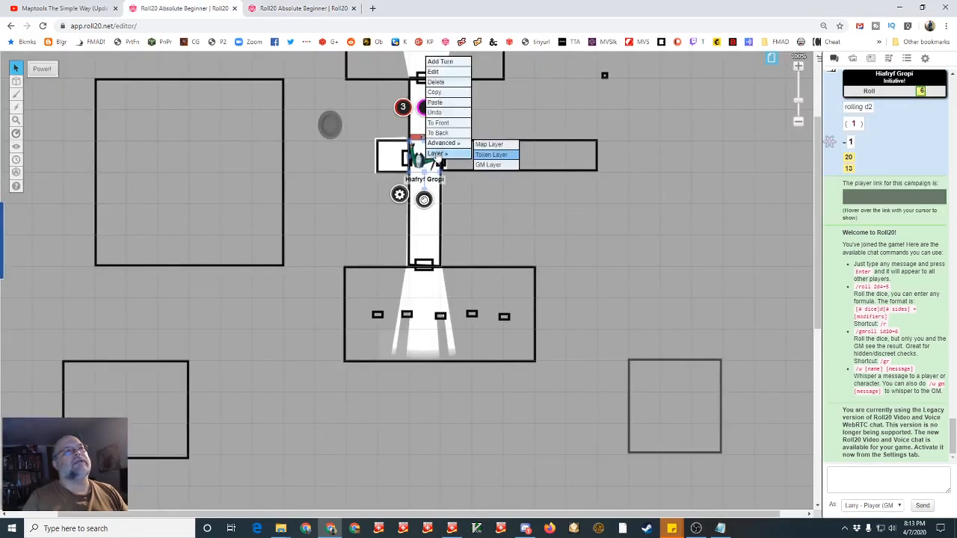
left_click(492, 166)
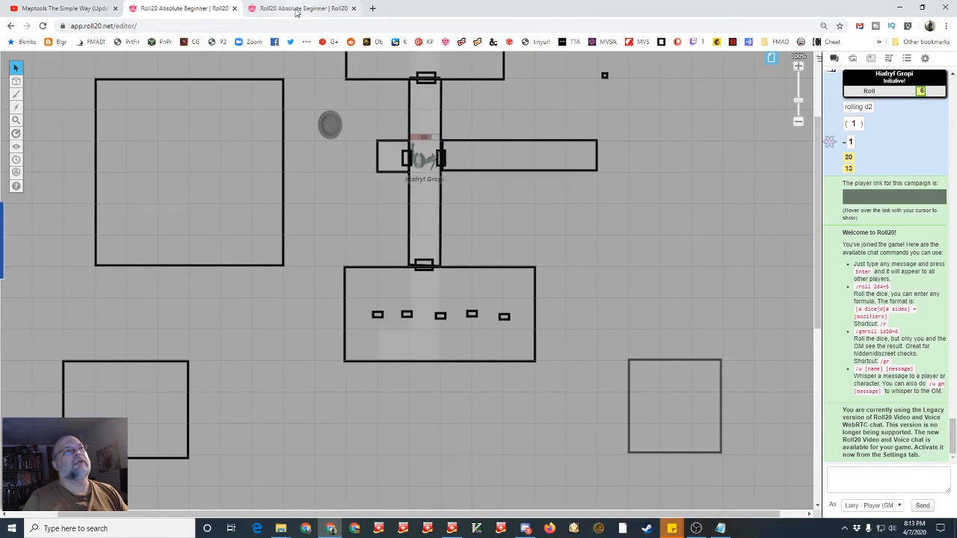
left_click(297, 9)
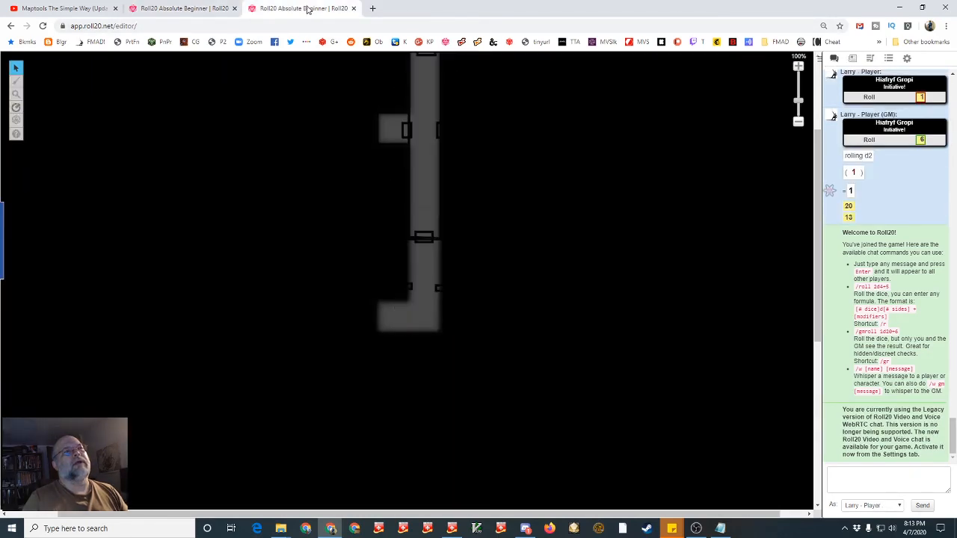
left_click(183, 8)
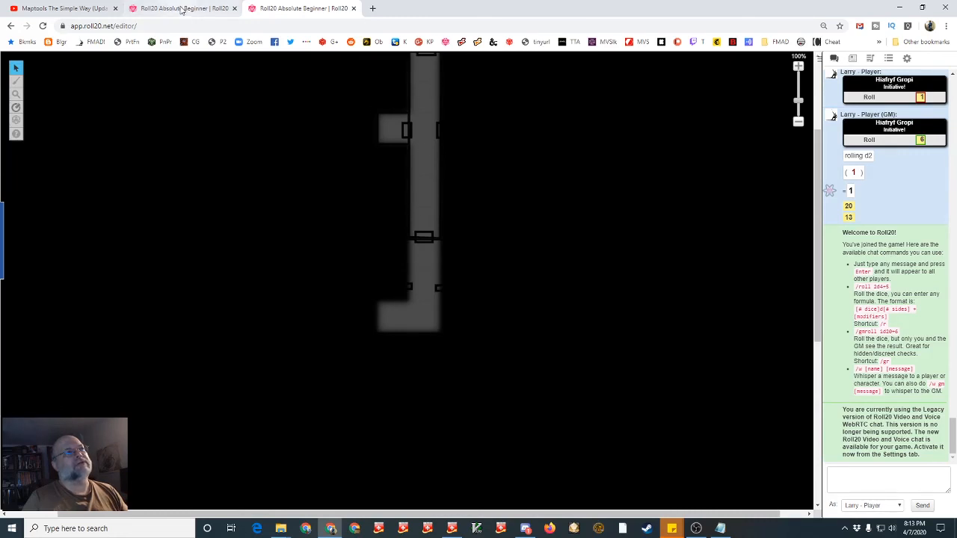